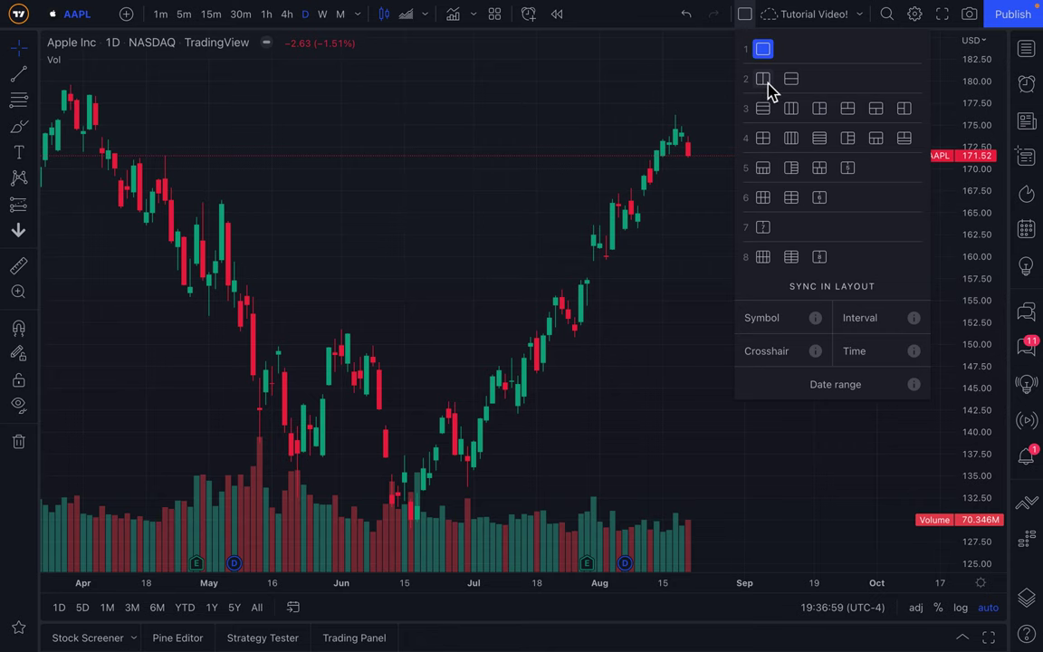
Split the layout into two side-by-side charts and frame the recent AAPL daily candles in the first one.
left_click(763, 79)
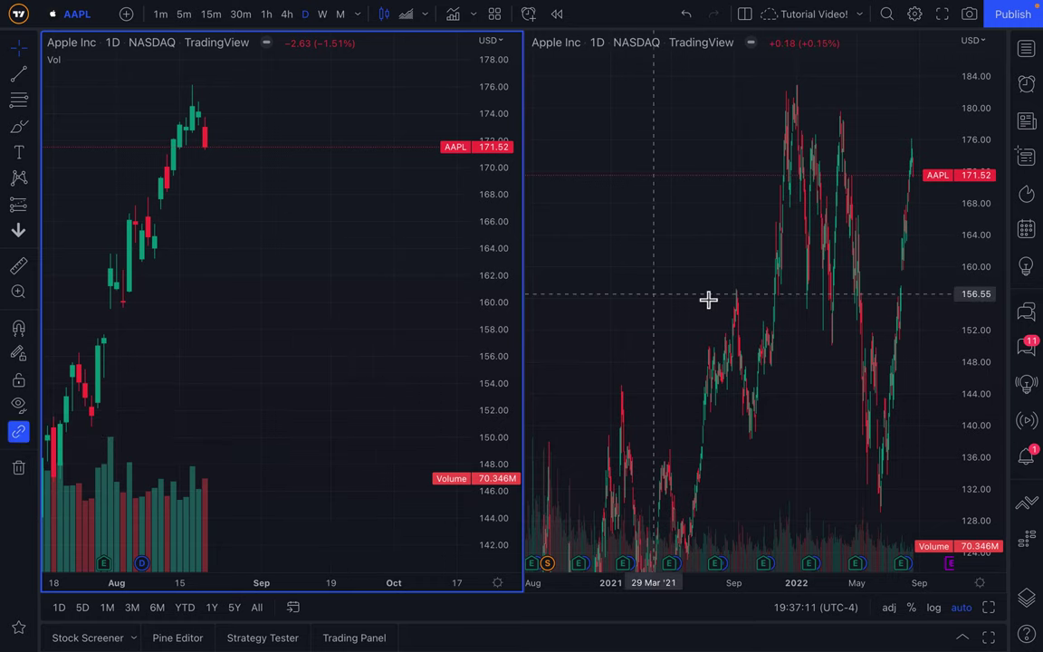
left_click(198, 280)
left_click_drag(198, 280, 366, 312)
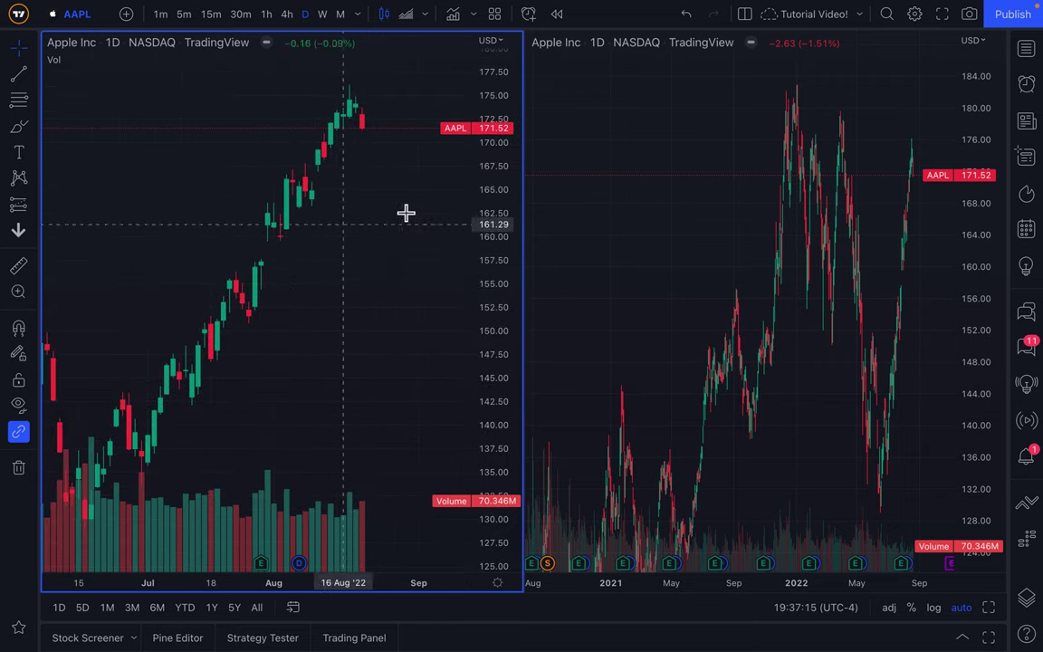
scroll(331, 192, "up", 5)
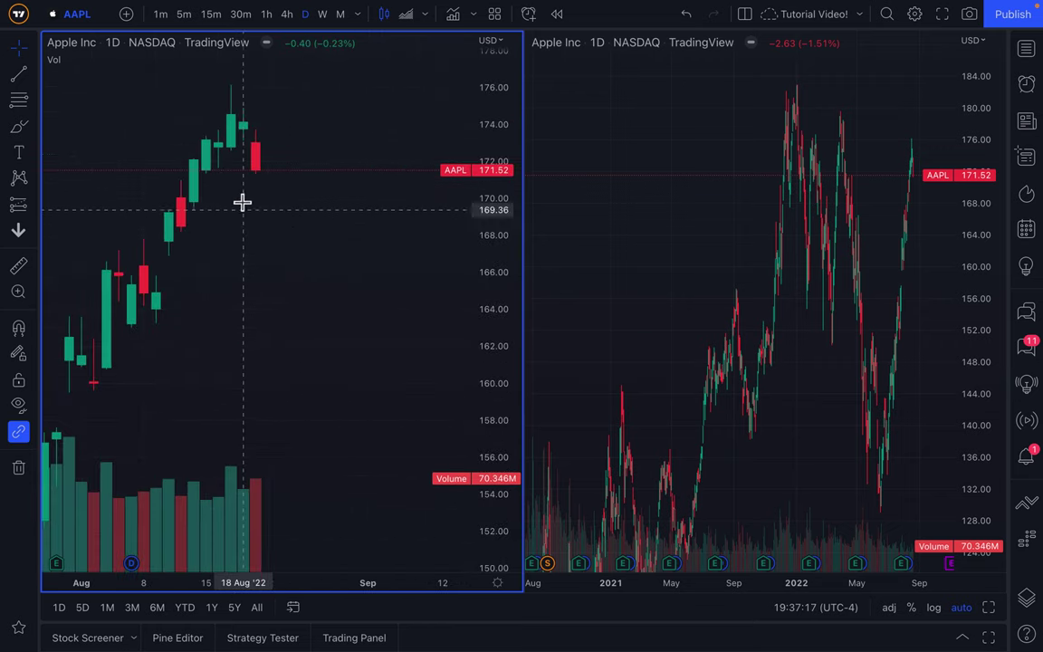
left_click_drag(287, 243, 331, 210)
Change the second AAPL chart to the weekly timeframe, enable automatic price scaling and frame the candles from 2021 onward.
left_click_drag(717, 278, 594, 279)
scroll(812, 326, "right", 3)
scroll(754, 328, "down", 5)
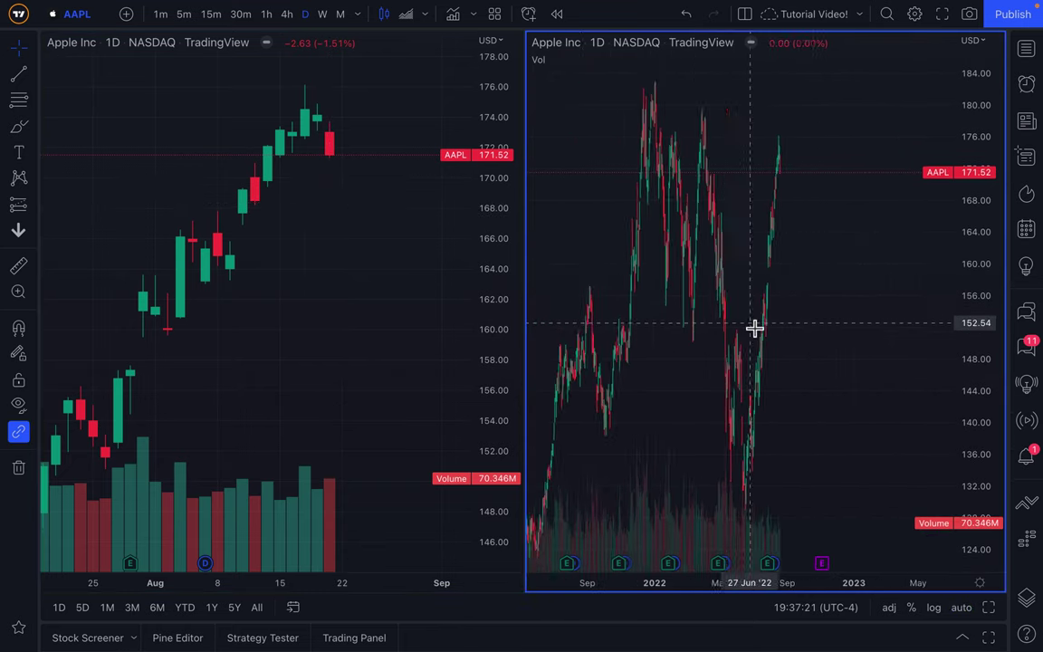
left_click(323, 16)
left_click(962, 608)
scroll(652, 273, "up", 5)
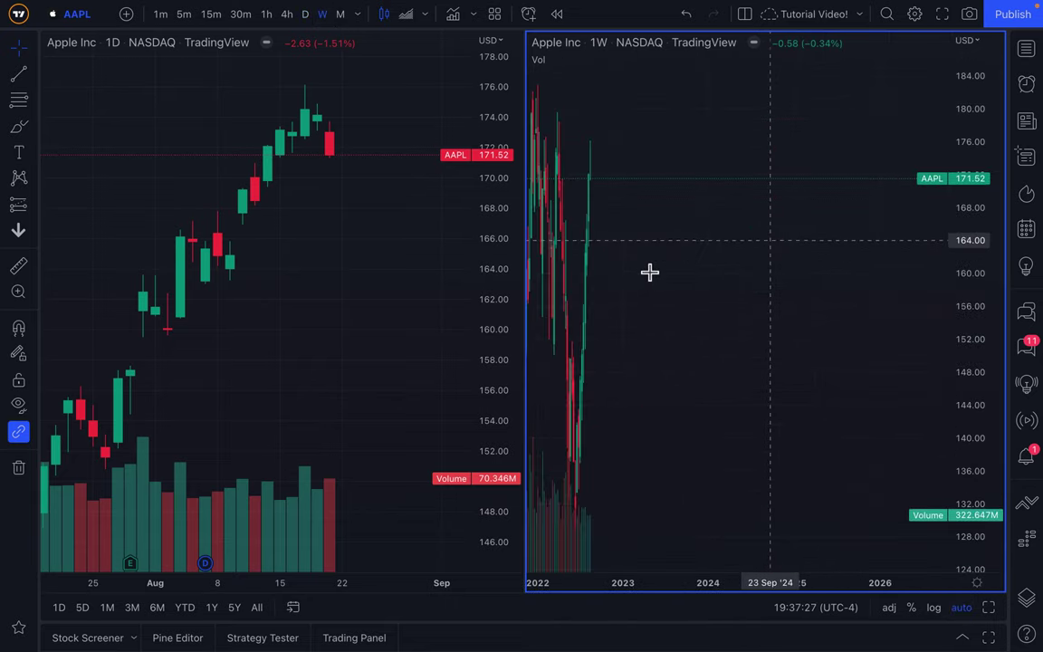
left_click_drag(698, 290, 867, 291)
scroll(866, 291, "up", 4)
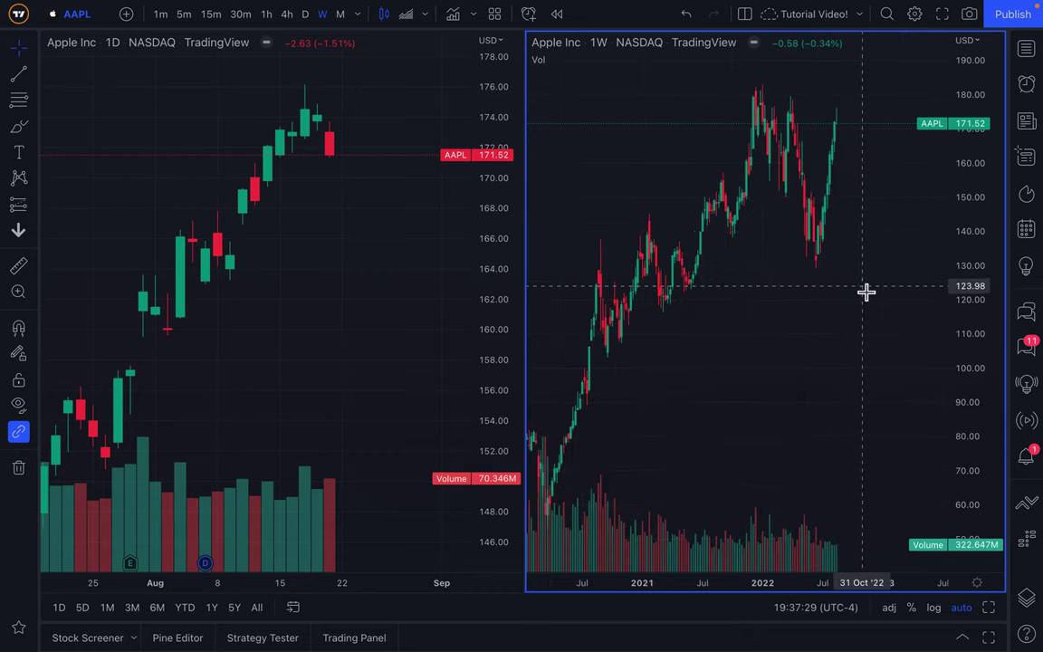
scroll(786, 267, "up", 1)
scroll(787, 279, "up", 3)
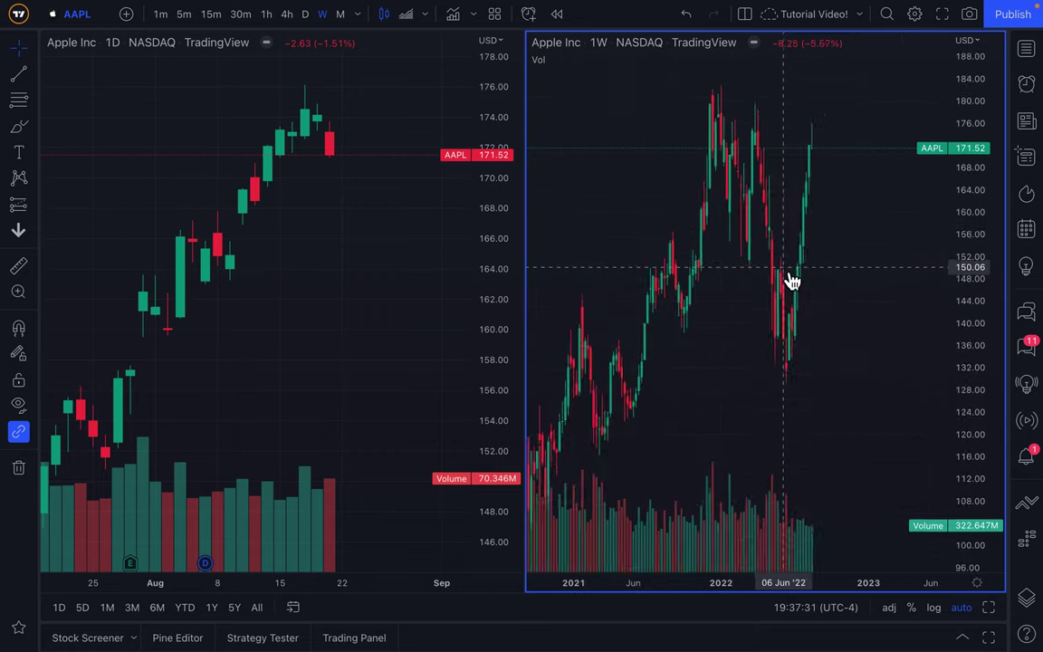
scroll(784, 298, "down", 3)
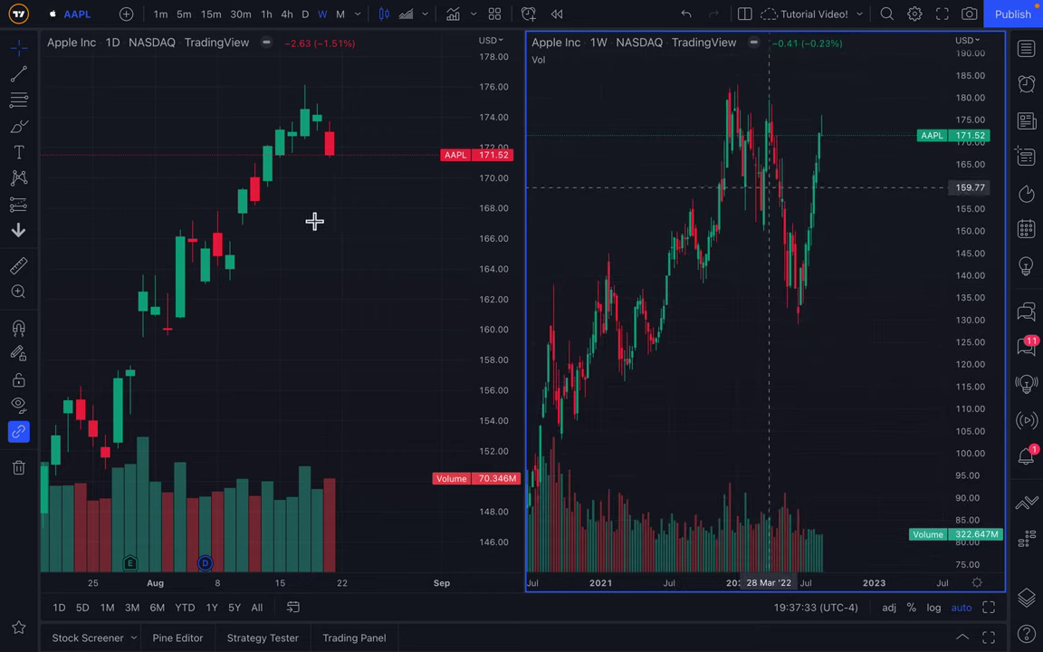
Draw a roughly horizontal brush stroke under the latest candles on the daily chart at about 171.
left_click(274, 215)
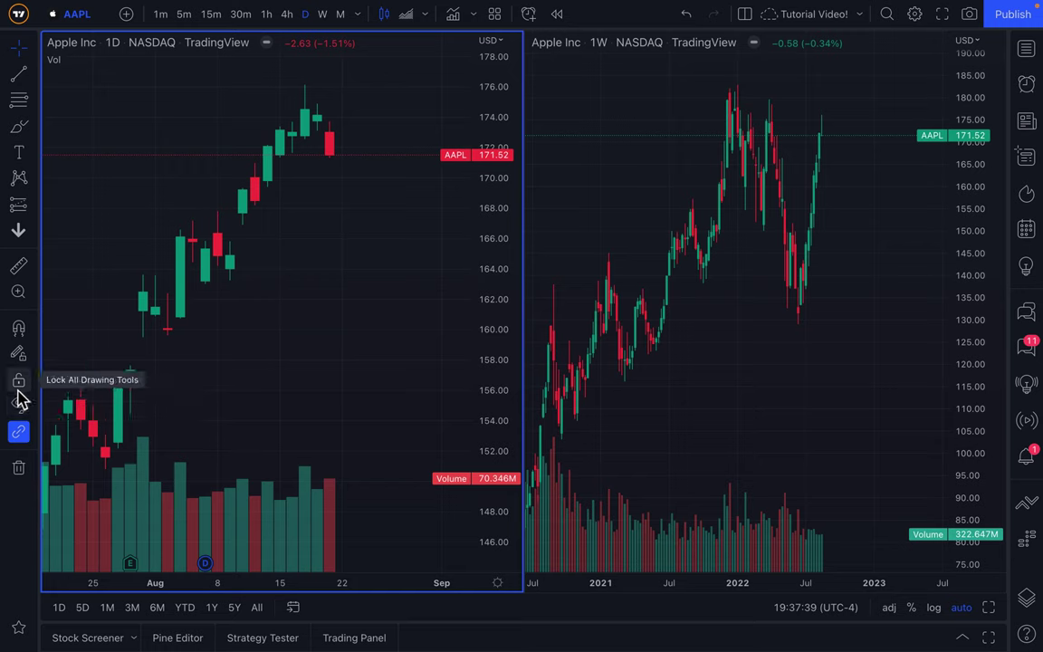
left_click(19, 128)
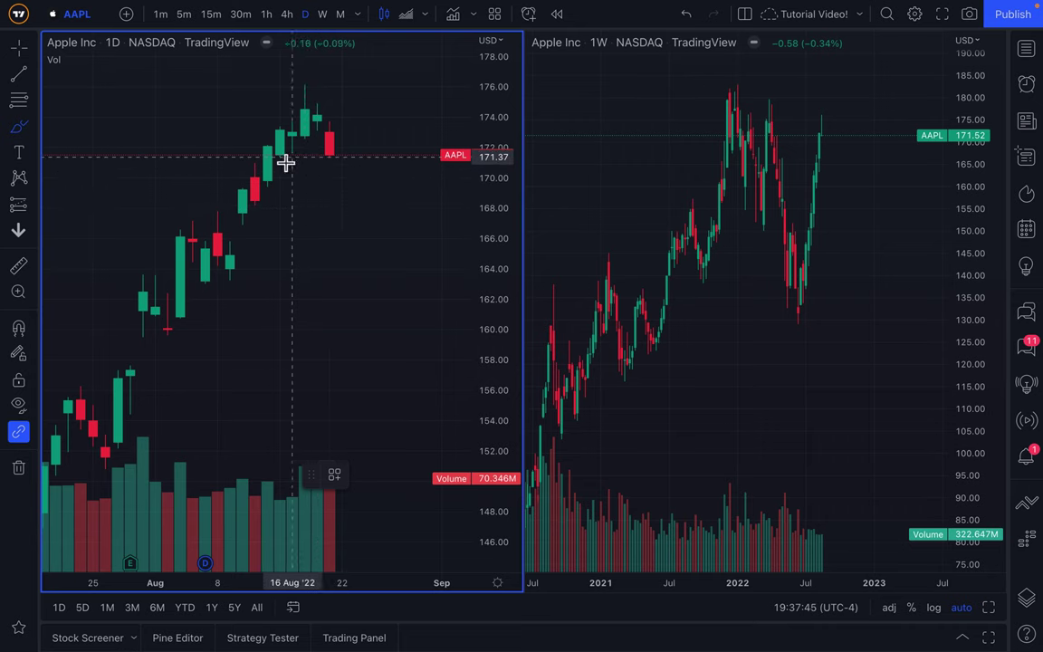
mouse_move(318, 163)
left_mouse_down()
mouse_move(351, 163)
mouse_move(252, 163)
mouse_move(362, 167)
left_mouse_up()
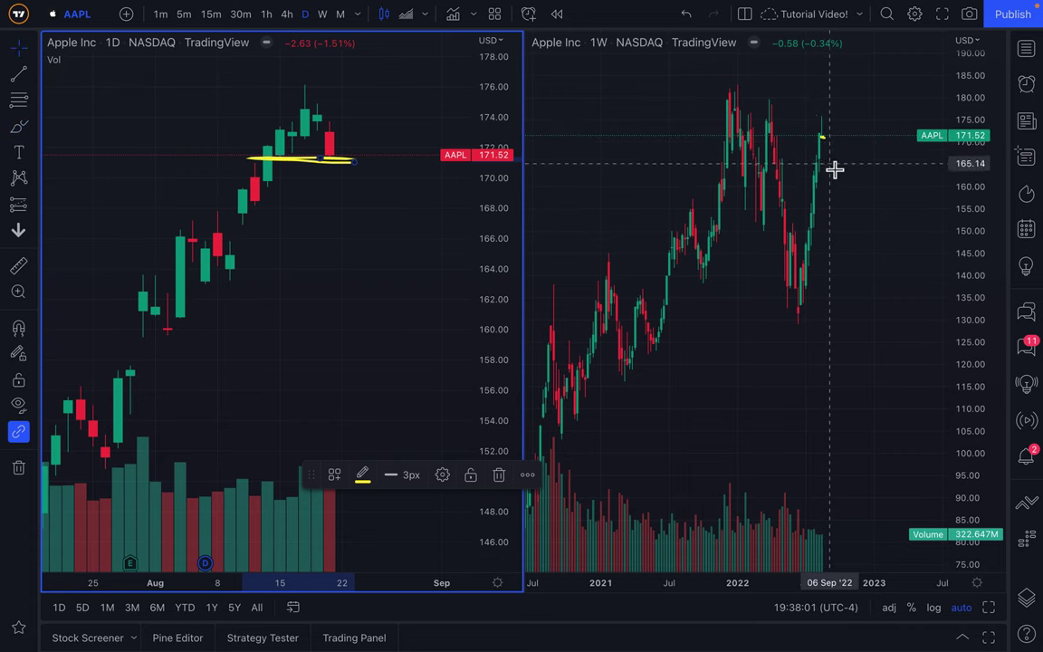
Examine the synced brush stroke on the weekly chart up close and against the longer price history.
left_click(794, 150)
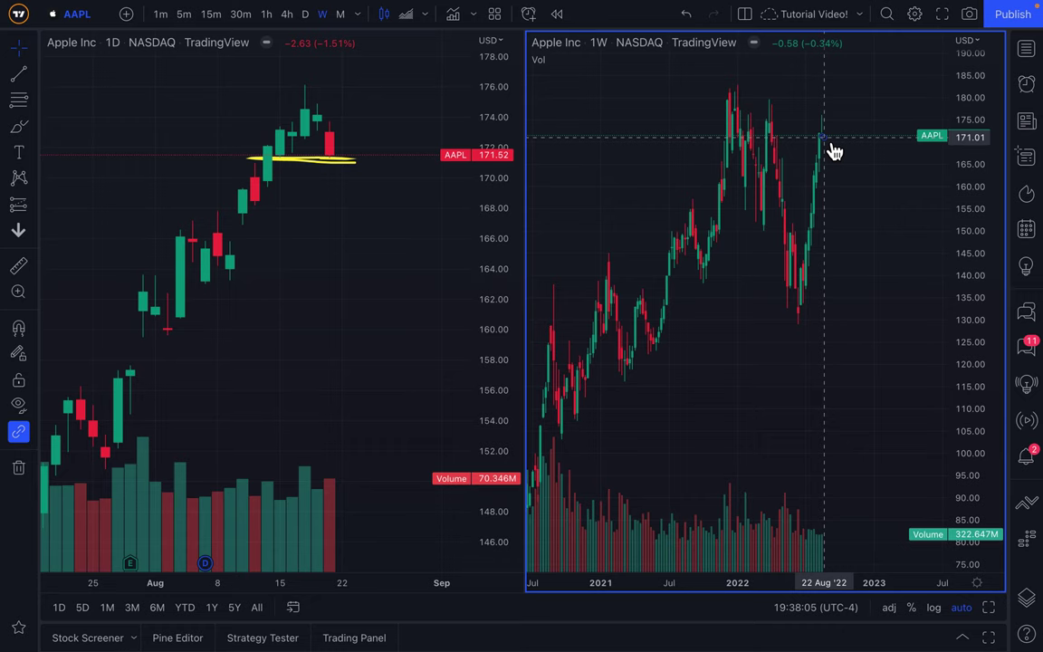
scroll(729, 209, "up", 2)
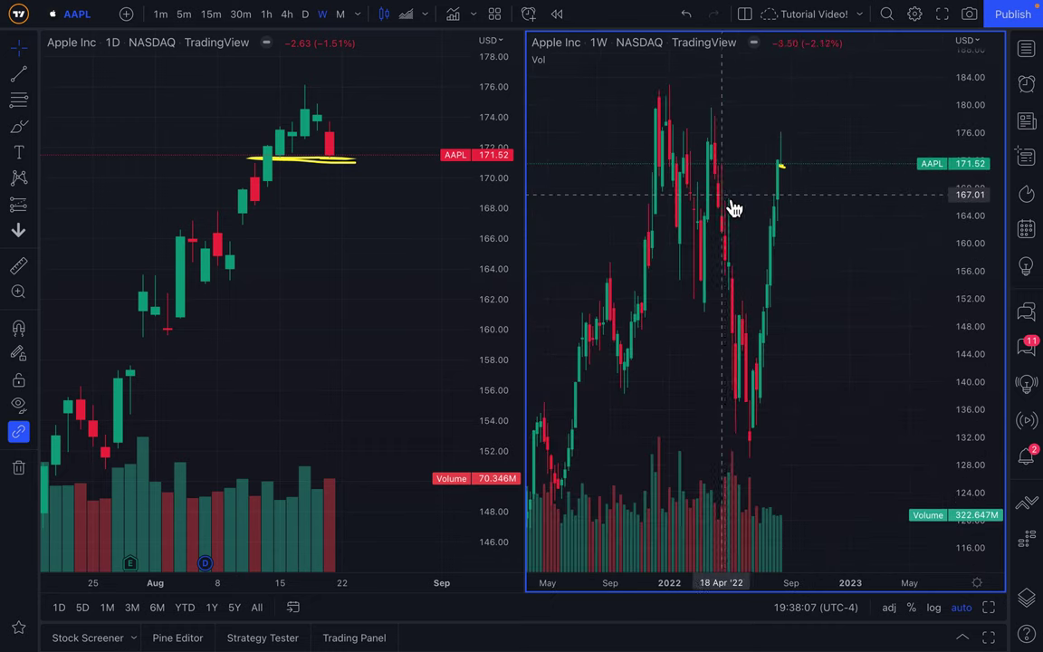
scroll(705, 480, "down", 2)
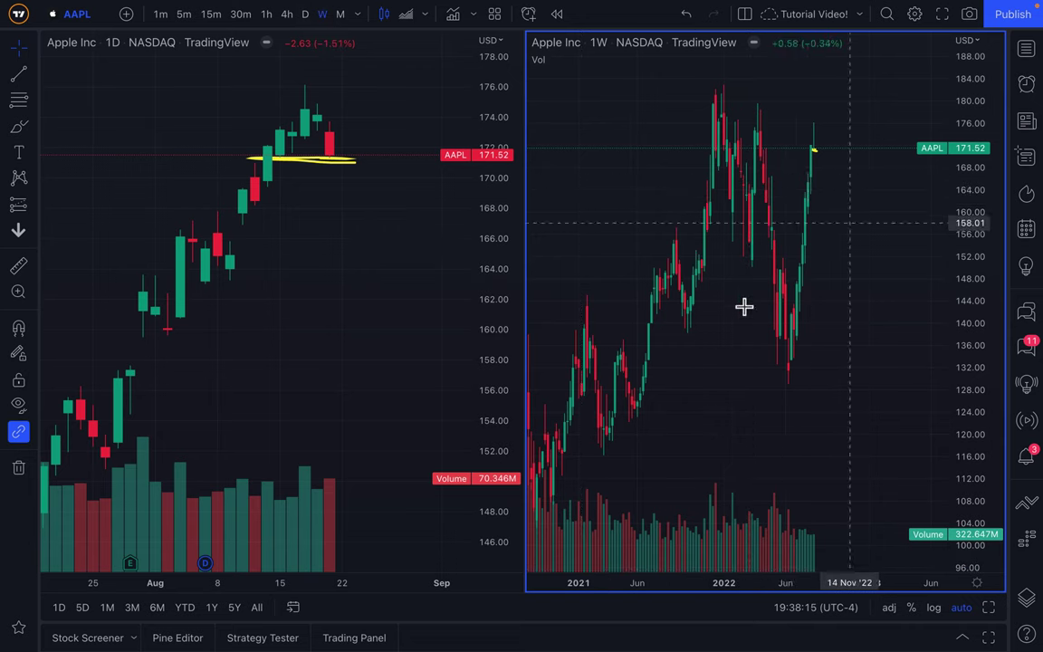
left_click(308, 171)
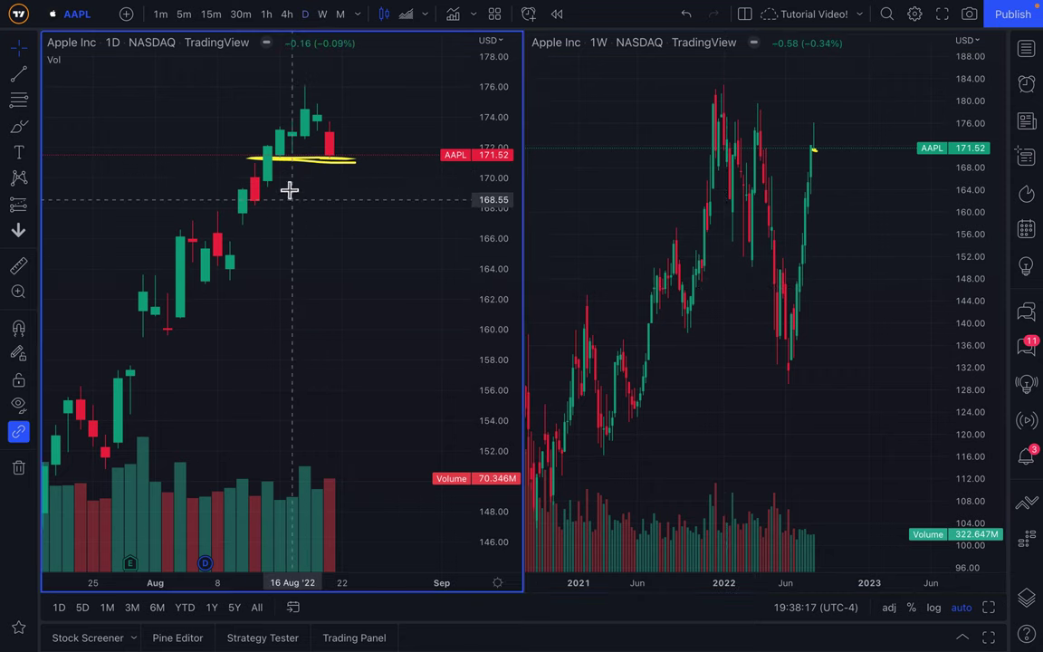
left_click(682, 175)
scroll(714, 196, "up", 3)
scroll(715, 203, "up", 3)
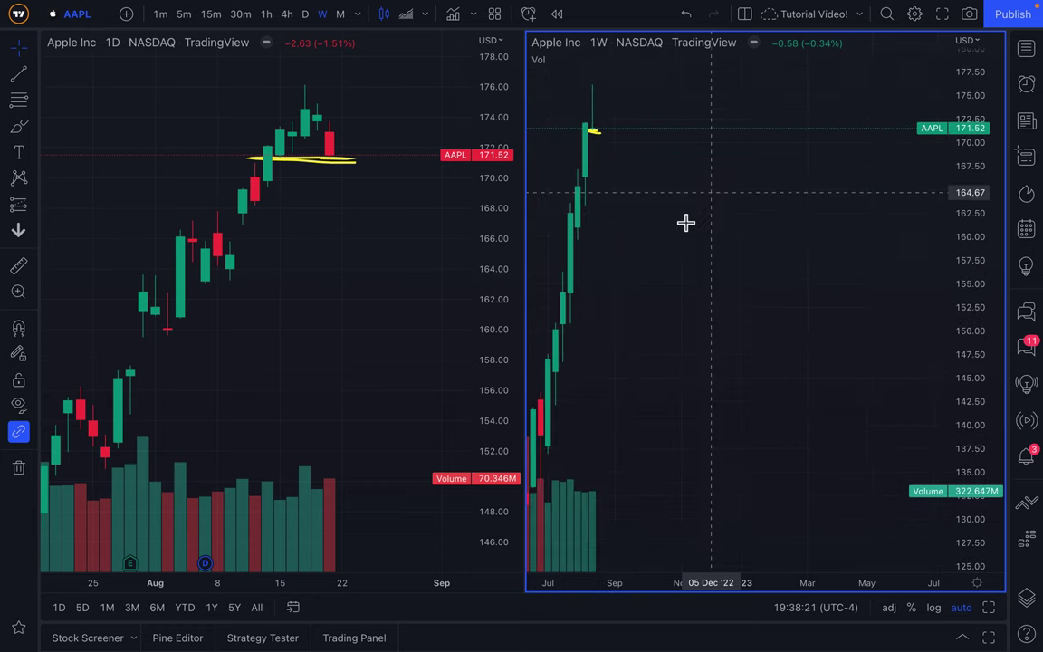
left_click_drag(701, 214, 828, 240)
scroll(803, 240, "down", 2)
scroll(820, 249, "up", 2)
scroll(819, 249, "up", 2)
left_click_drag(701, 216, 892, 216)
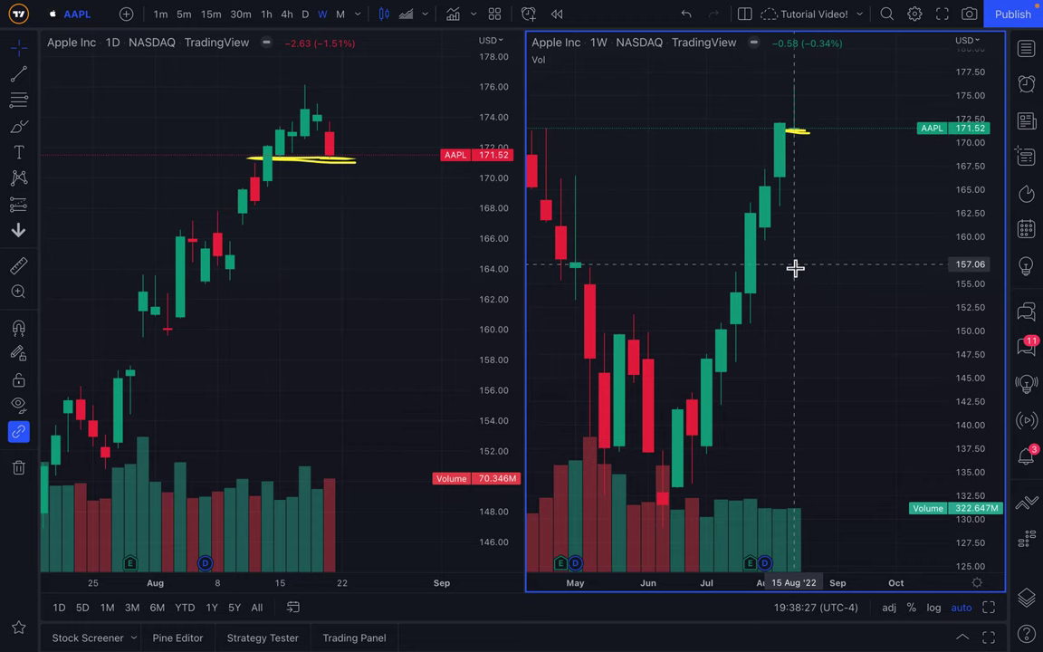
scroll(795, 267, "down", 5)
left_click(779, 336)
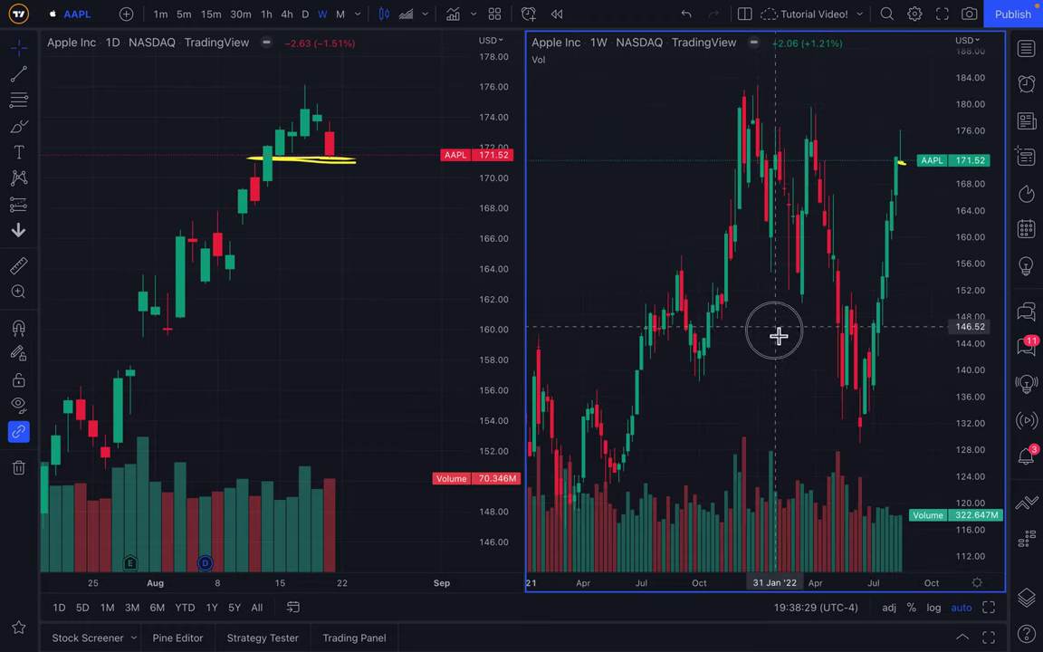
left_click_drag(779, 336, 692, 333)
scroll(698, 334, "down", 6)
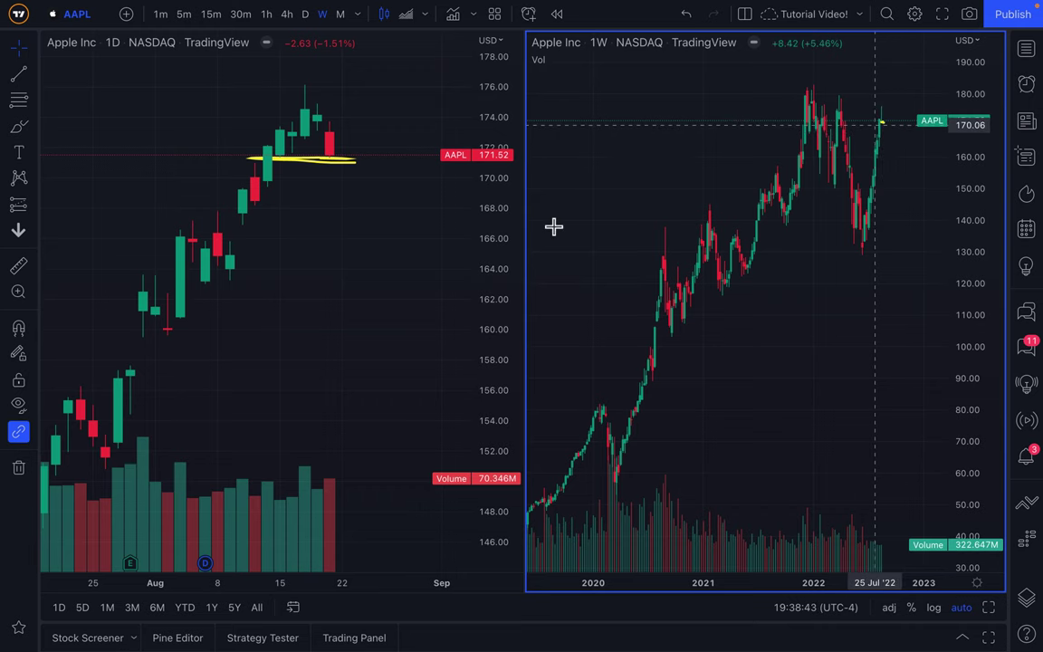
Delete the yellow brush stroke from the daily chart.
left_click(313, 175)
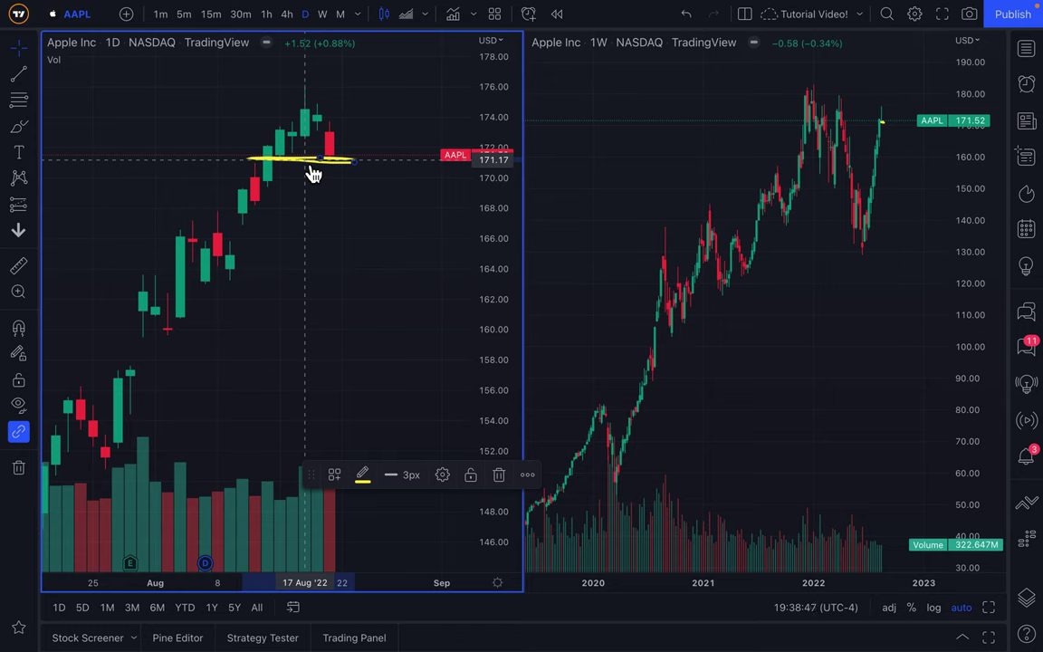
key("Delete")
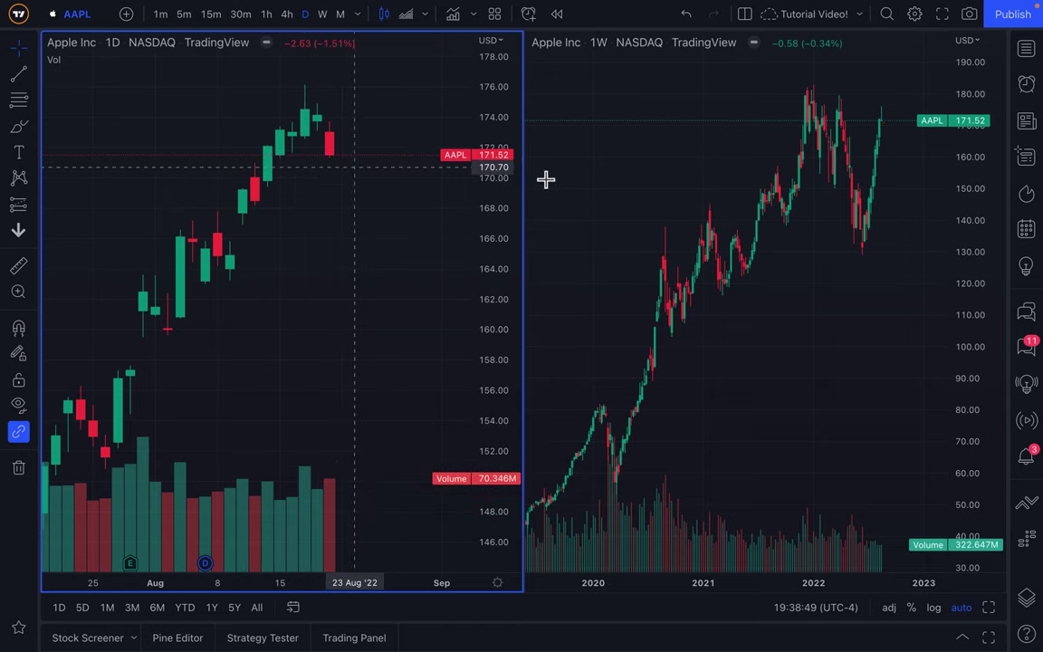
Draw a rising trend line on the daily chart from the 17 Jun '22 low at about 129.74 up to about 174.83.
scroll(303, 281, "down", 10)
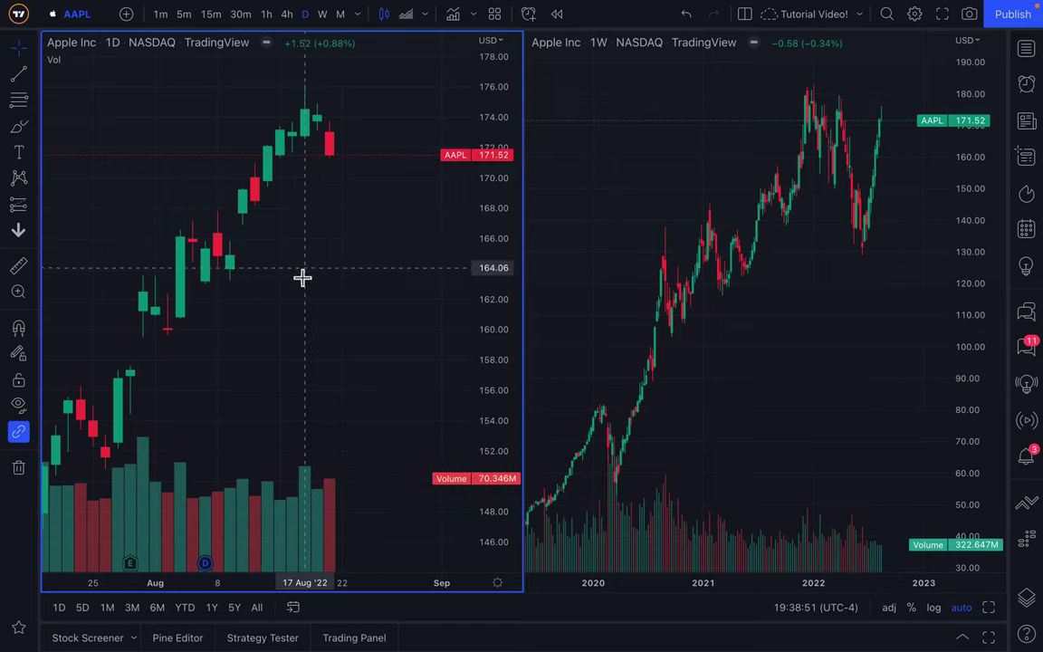
left_click_drag(282, 330, 234, 317)
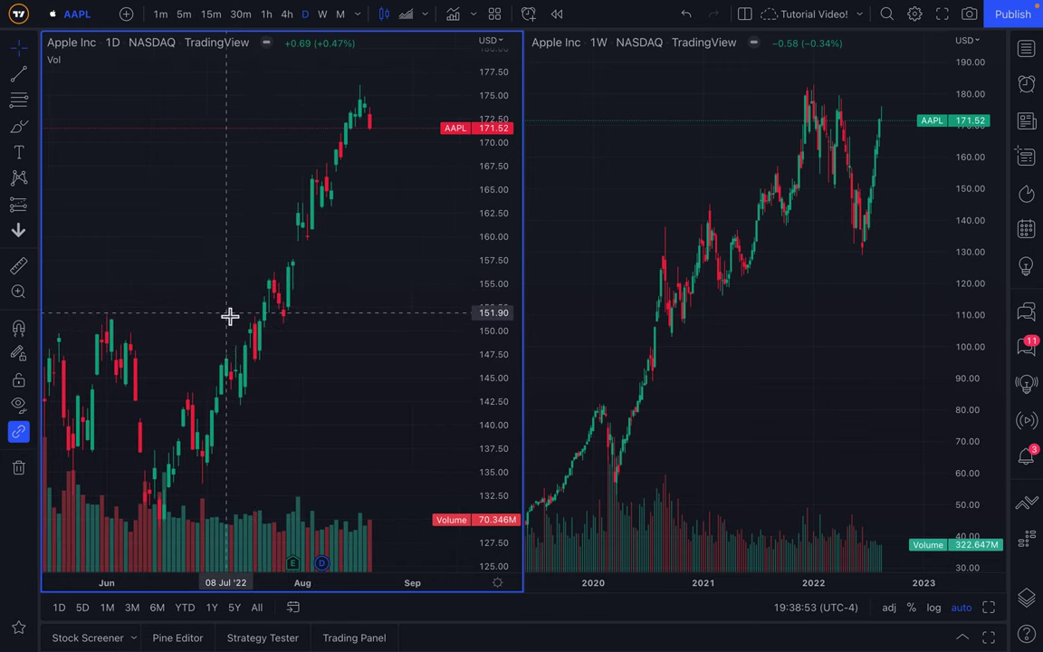
left_click(36, 78)
left_click(84, 86)
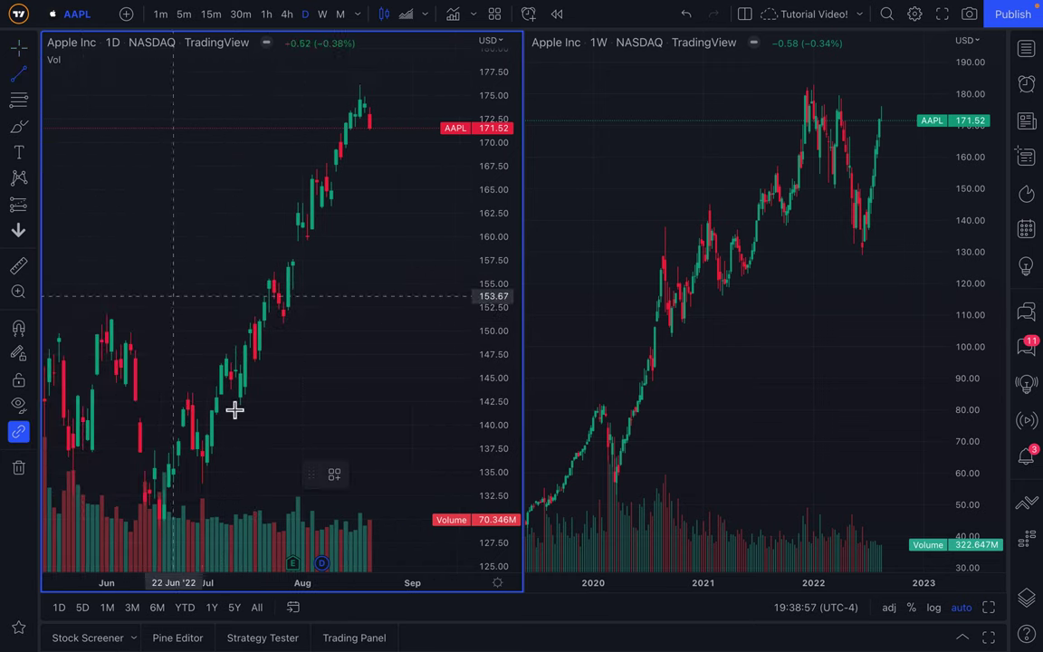
left_click(171, 526)
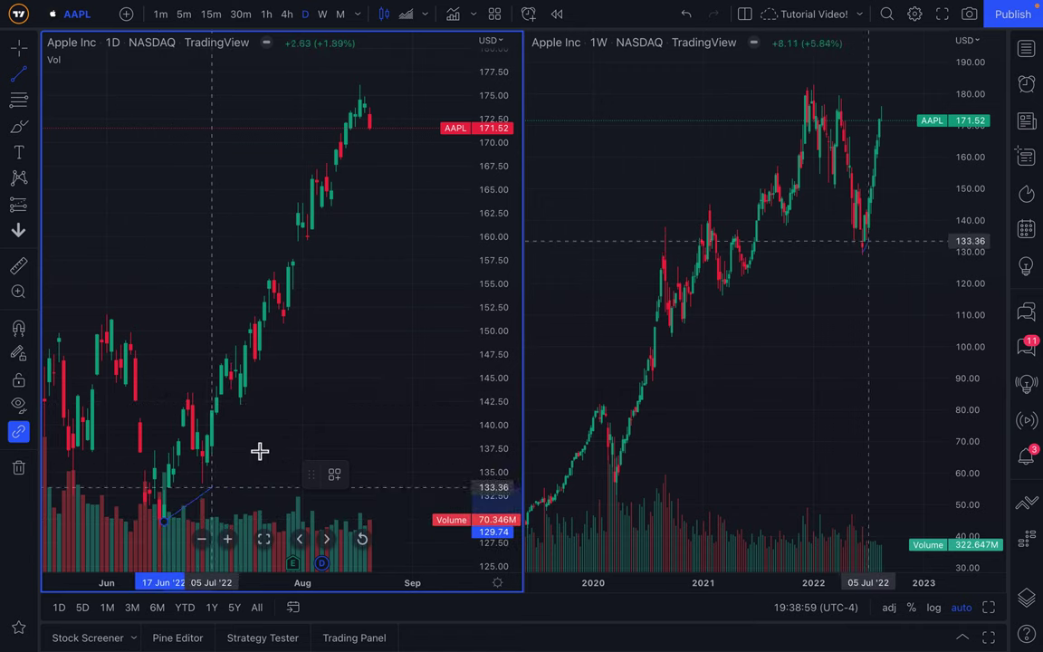
left_click(425, 102)
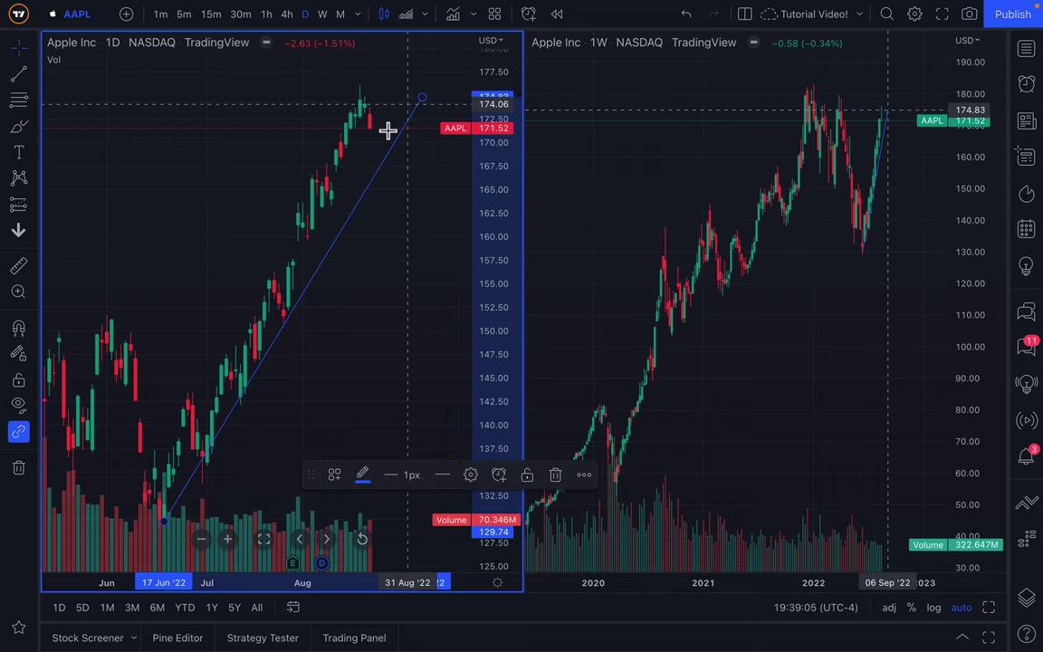
Style the trend line in orange with the thickest 4px line.
double_click(399, 160)
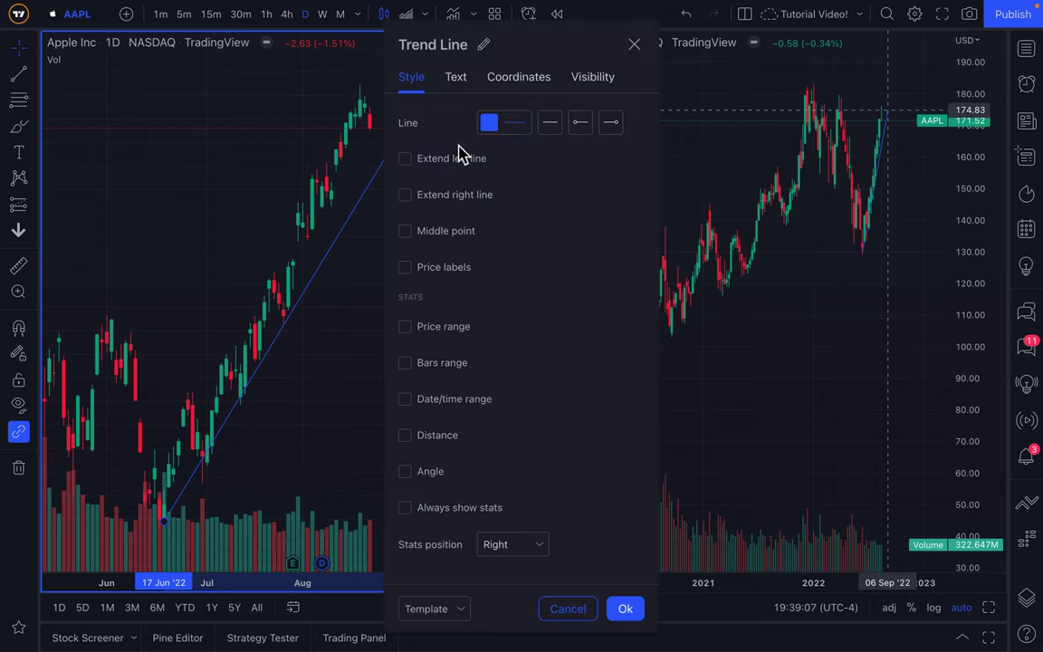
left_click(494, 125)
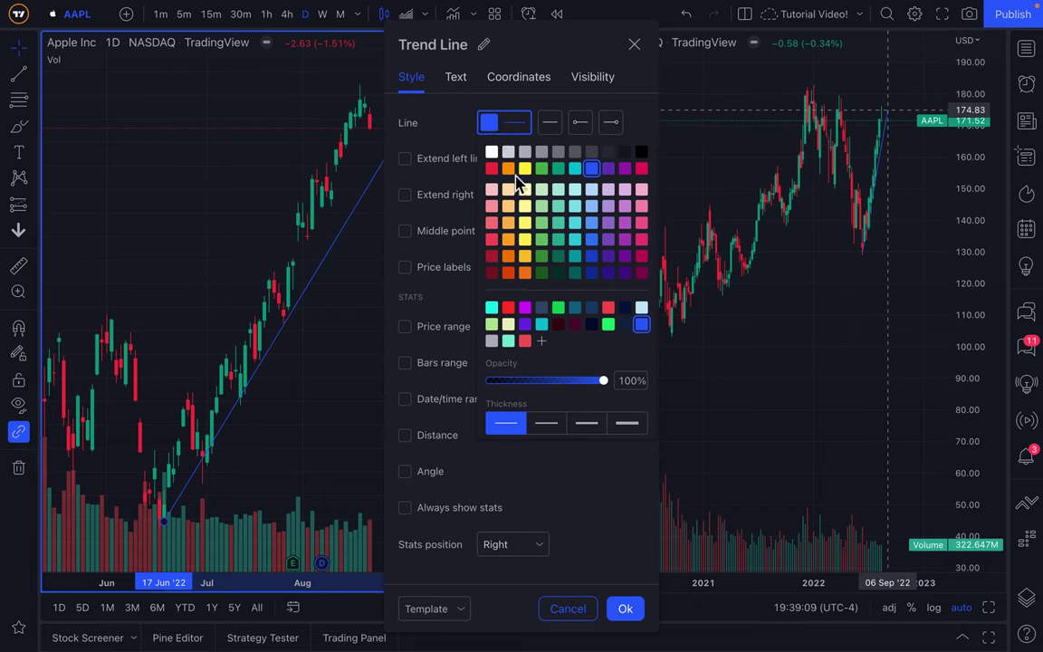
left_click(509, 170)
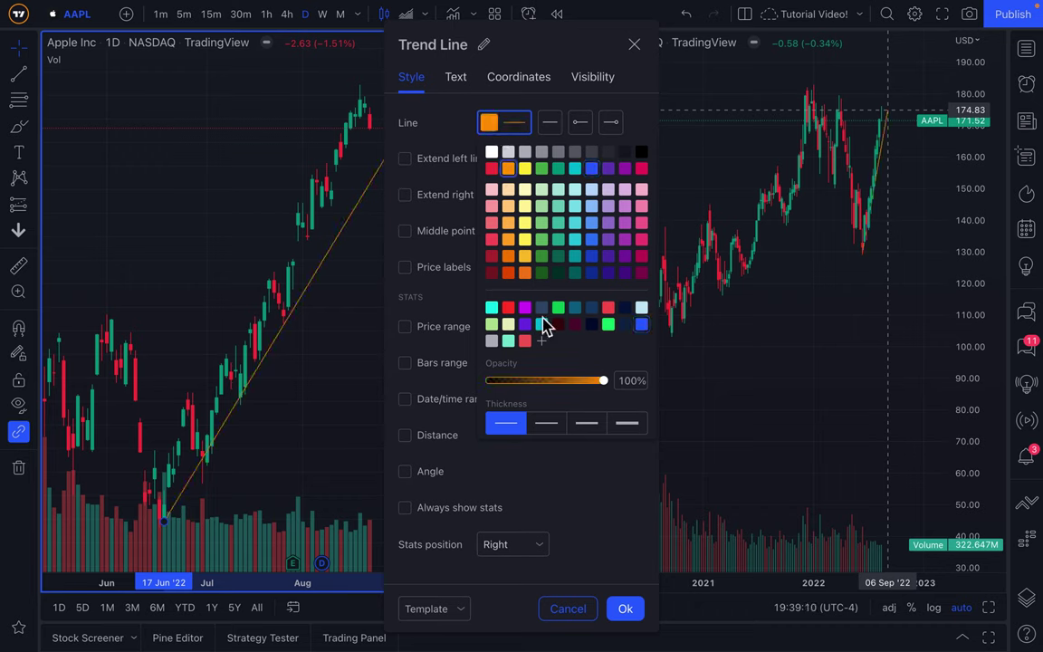
left_click(627, 425)
left_click(633, 47)
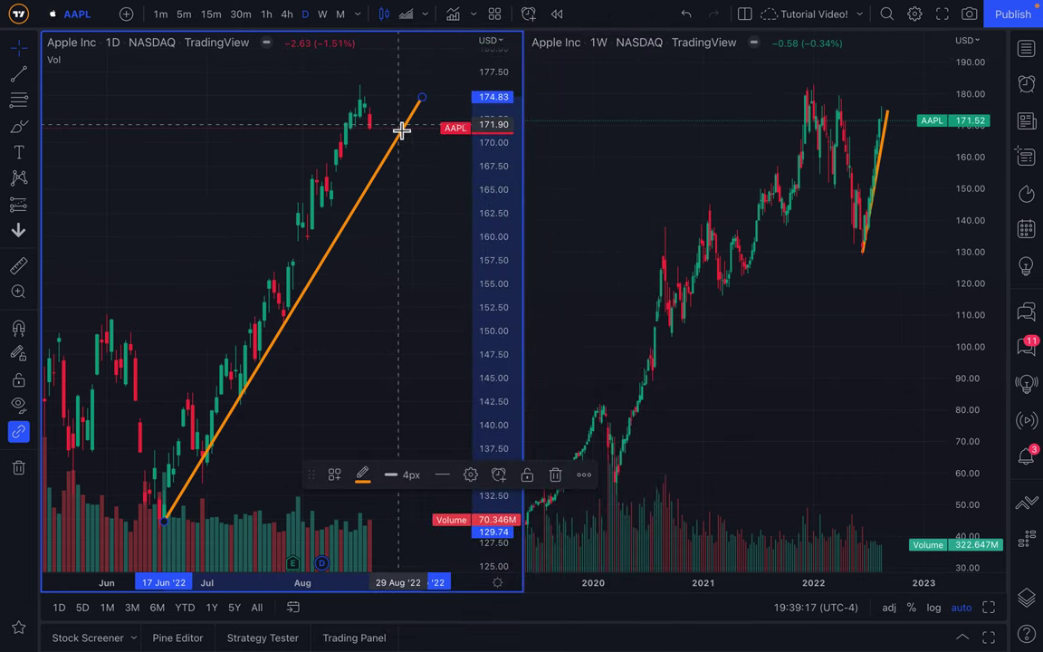
Circle the four lows along the orange trend line on the daily chart using the Brush tool.
left_click(22, 131)
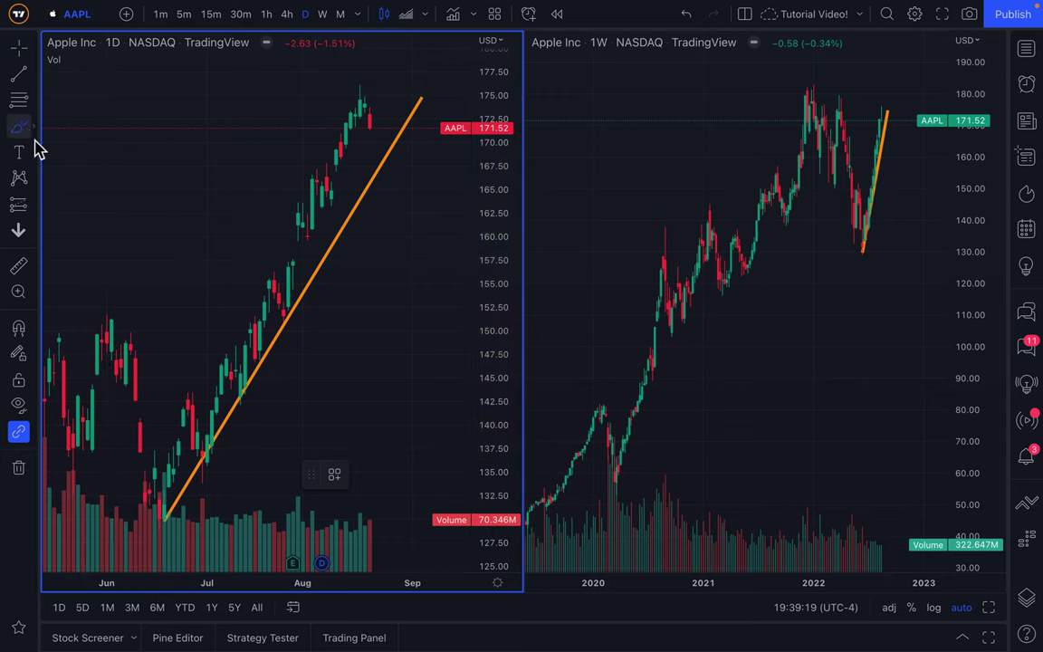
mouse_move(219, 459)
left_mouse_down()
mouse_move(190, 464)
mouse_move(225, 447)
mouse_move(217, 449)
left_mouse_up()
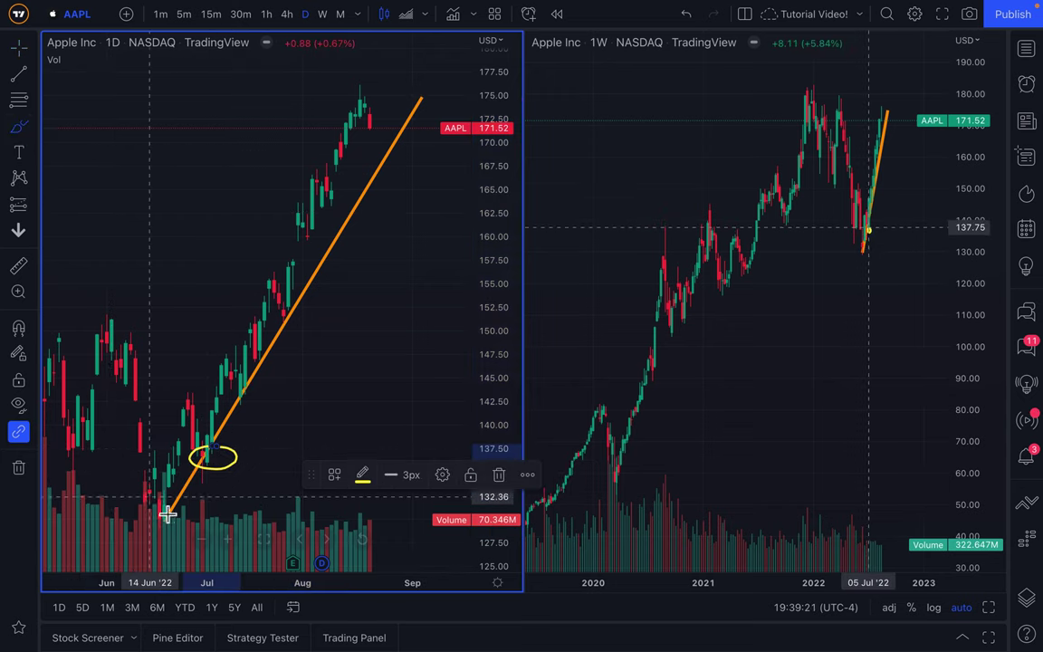
left_click_drag(190, 540, 184, 517)
mouse_move(258, 373)
left_mouse_down()
mouse_move(257, 415)
mouse_move(263, 385)
left_mouse_up()
mouse_move(294, 296)
left_mouse_down()
mouse_move(314, 323)
mouse_move(298, 306)
left_mouse_up()
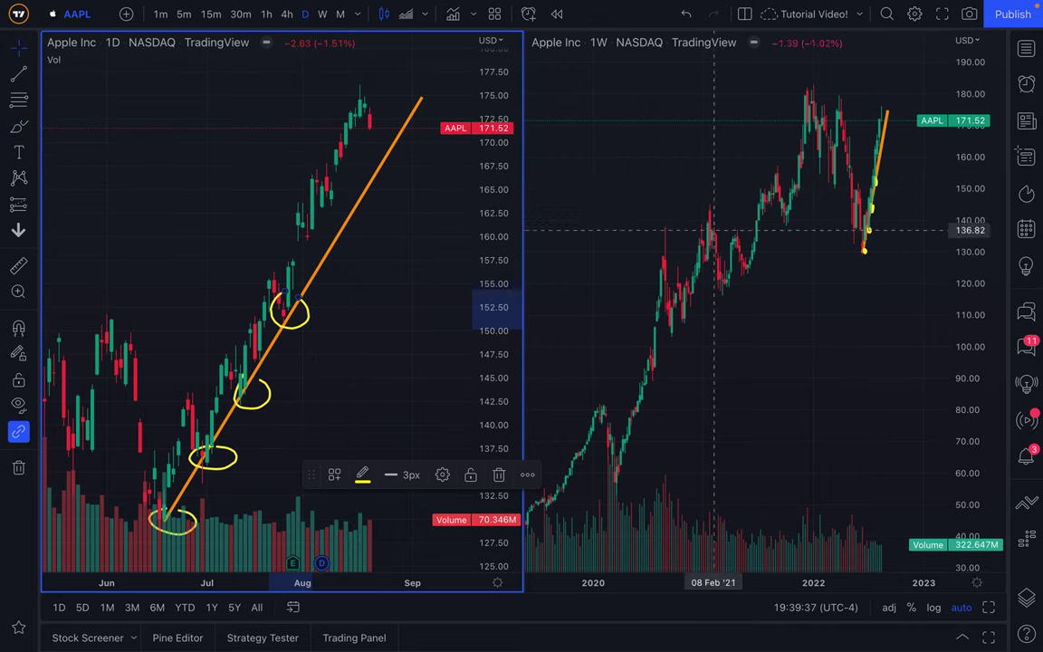
Examine the synced orange trend line and yellow circles up close on the weekly chart's mid-2022 candles.
left_click(766, 279)
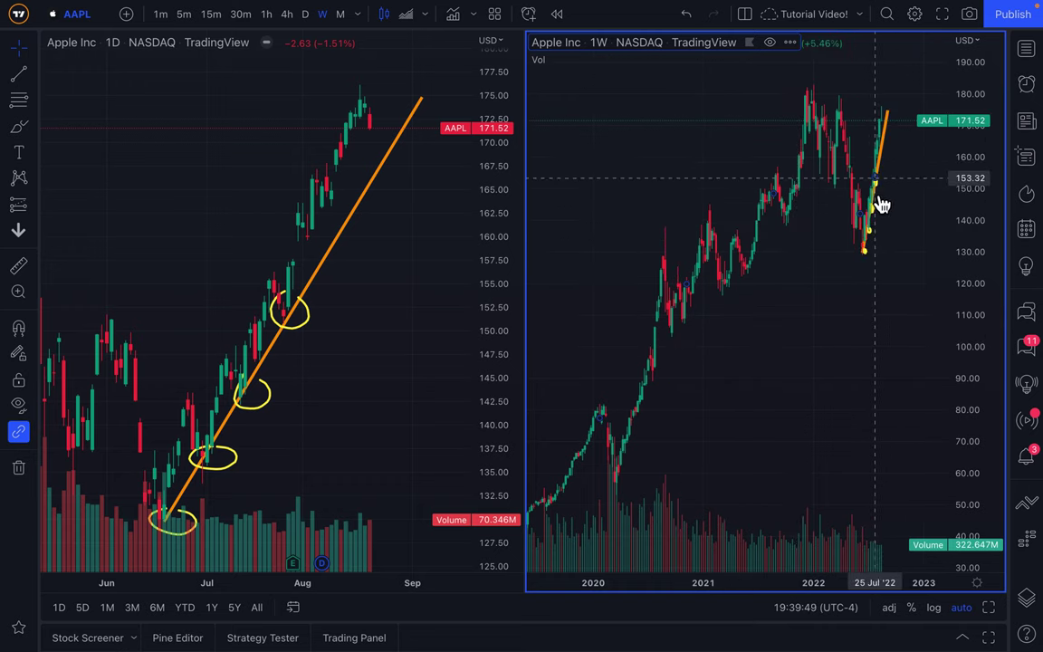
scroll(803, 274, "up", 5)
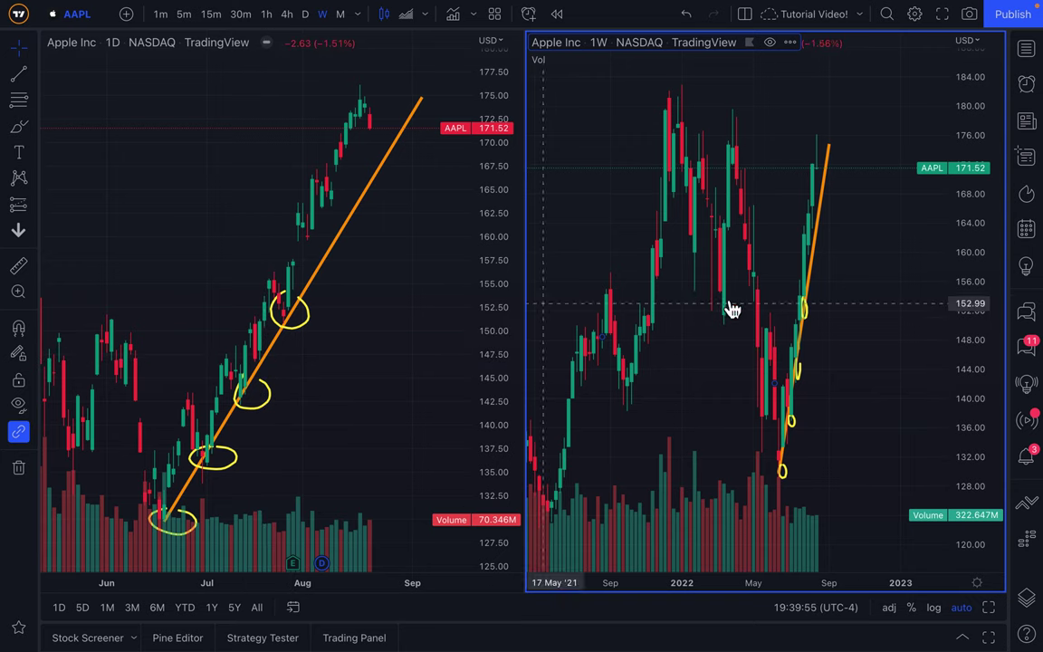
scroll(811, 291, "up", 5)
left_click_drag(782, 319, 864, 310)
scroll(863, 310, "up", 3)
scroll(862, 314, "up", 3)
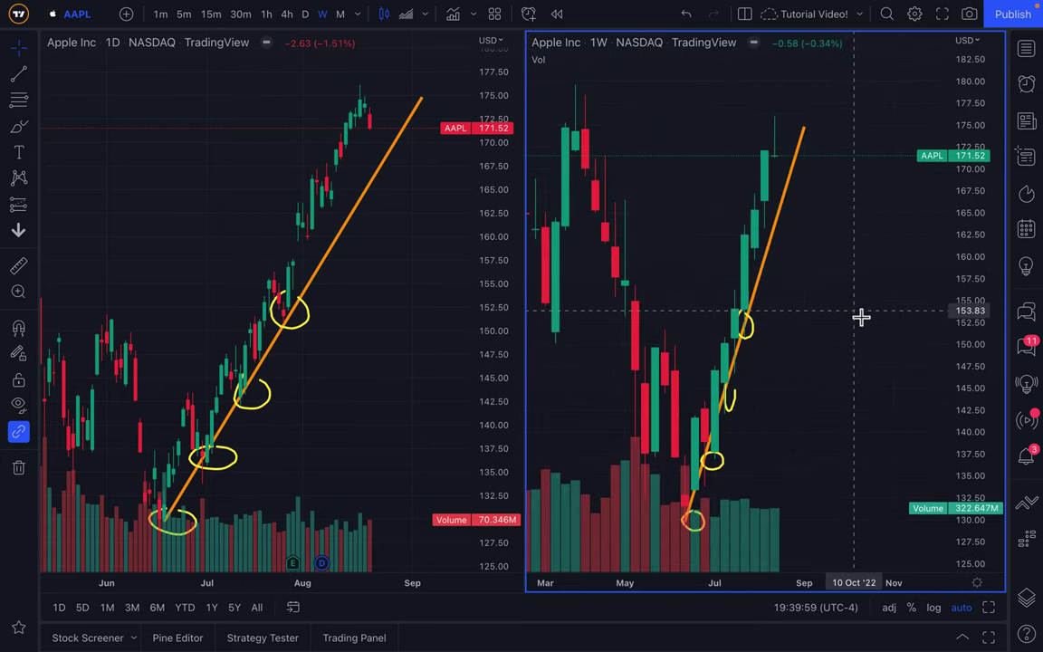
left_click_drag(758, 372, 867, 375)
scroll(862, 380, "up", 1)
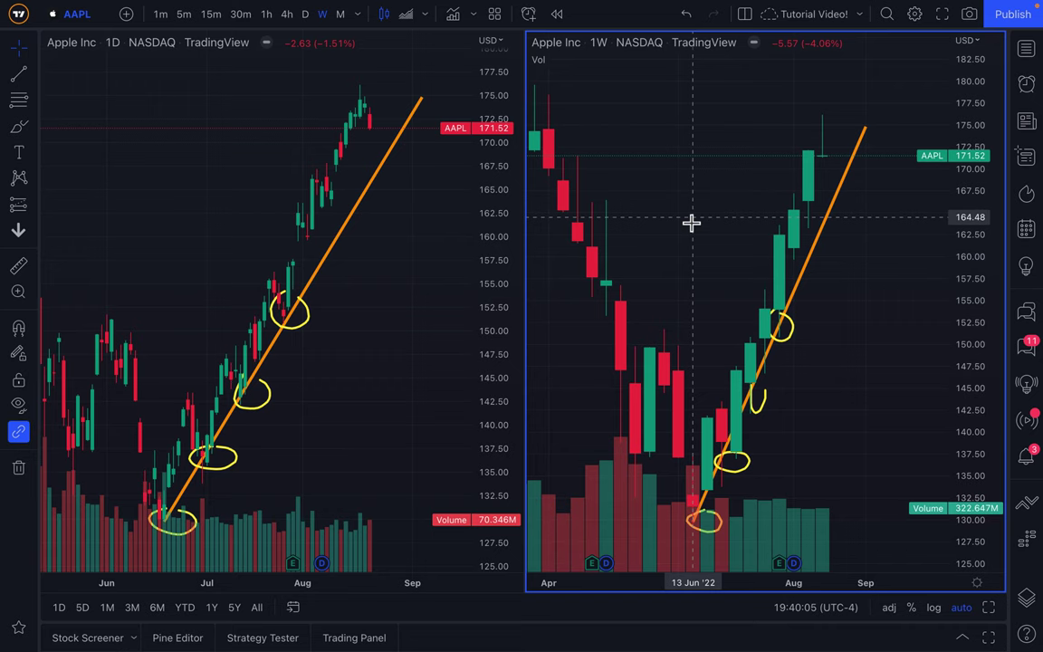
Delete the orange trend line with its four circles and brush a yellow smiley face above the June candles on the daily chart.
mouse_move(580, 106)
left_mouse_down()
mouse_move(645, 117)
mouse_move(936, 547)
mouse_move(905, 513)
left_mouse_up()
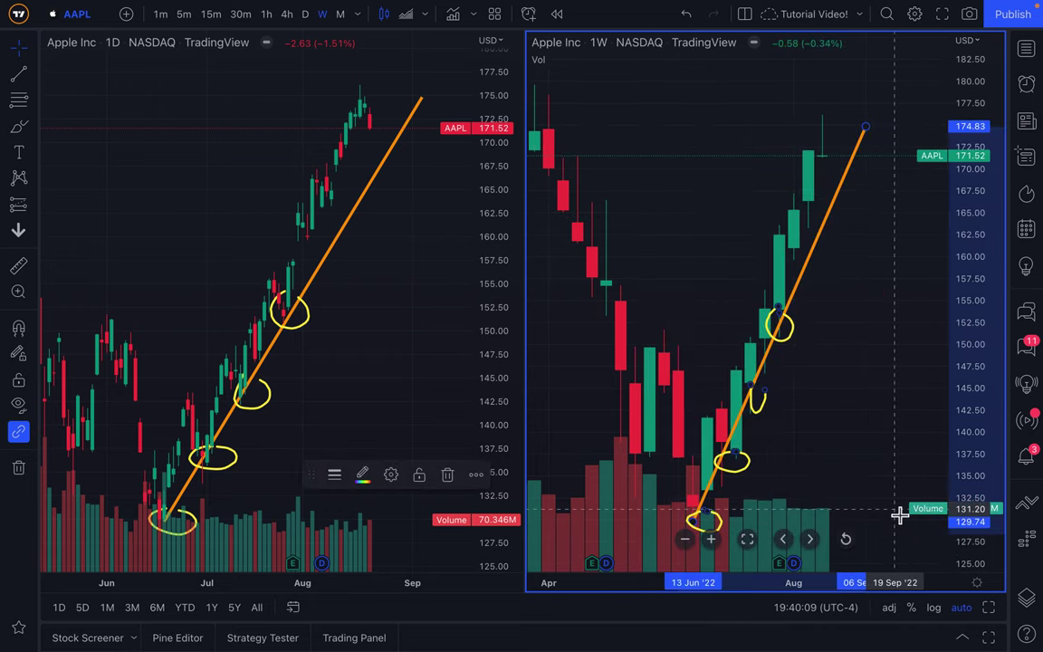
key("Delete")
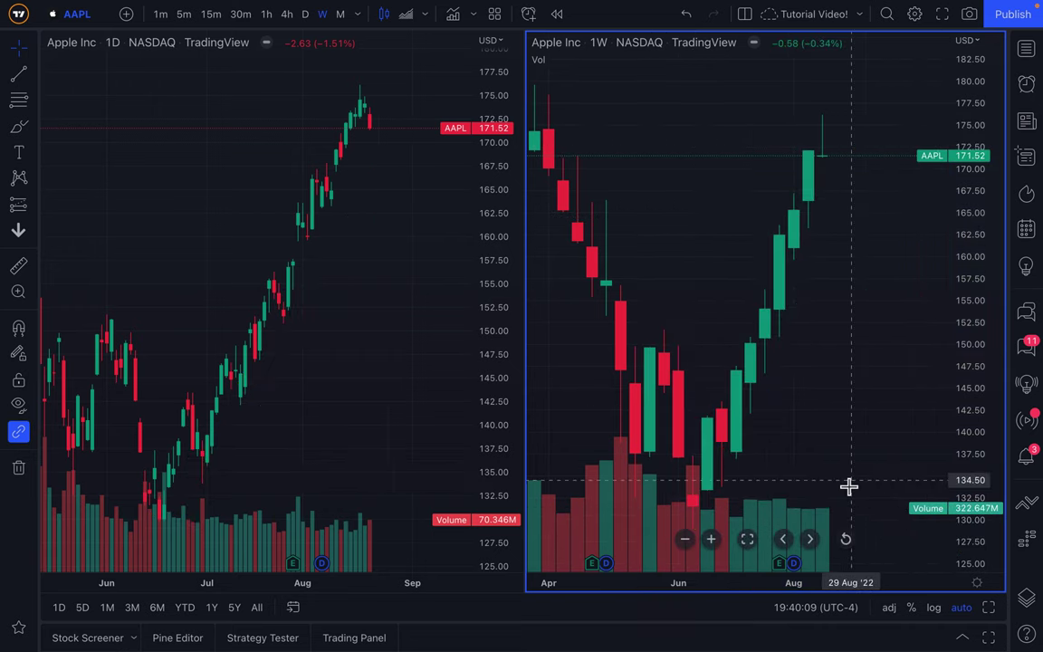
left_click(20, 133)
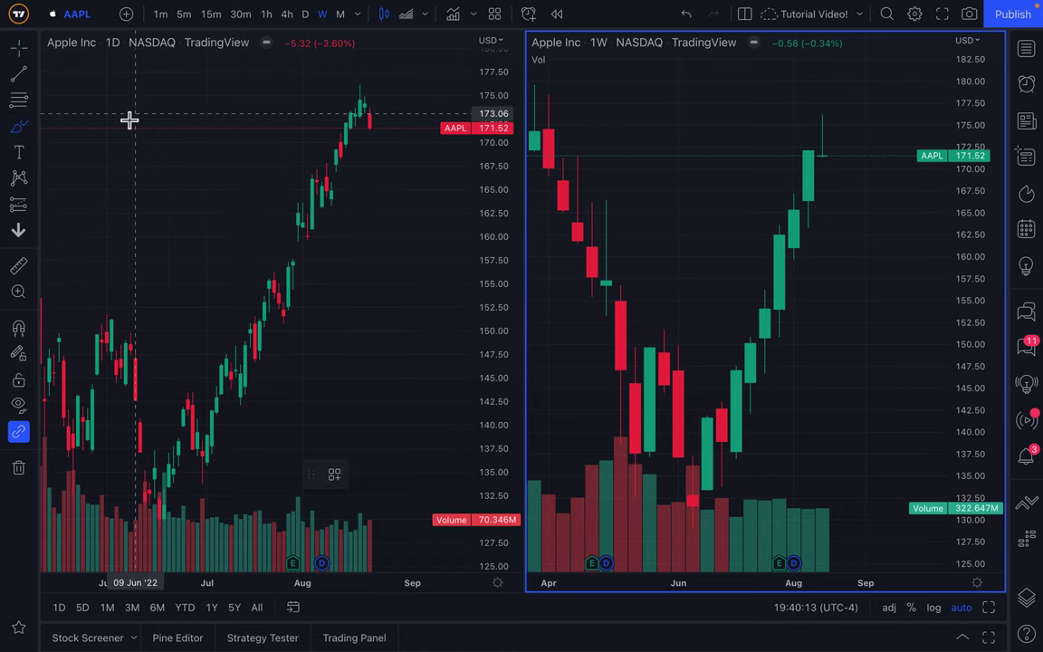
mouse_move(130, 103)
left_mouse_down()
mouse_move(131, 131)
mouse_move(200, 147)
mouse_move(198, 135)
left_mouse_up()
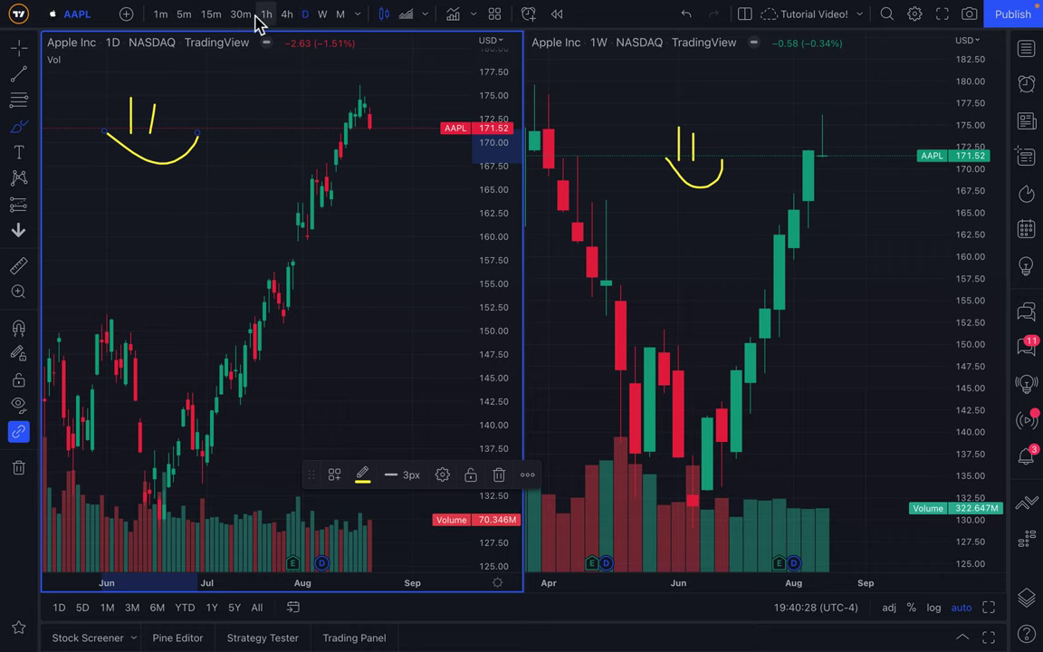
Check the layout sync options and rescale both charts to compare how the smiley drawing appears on each.
left_click(748, 18)
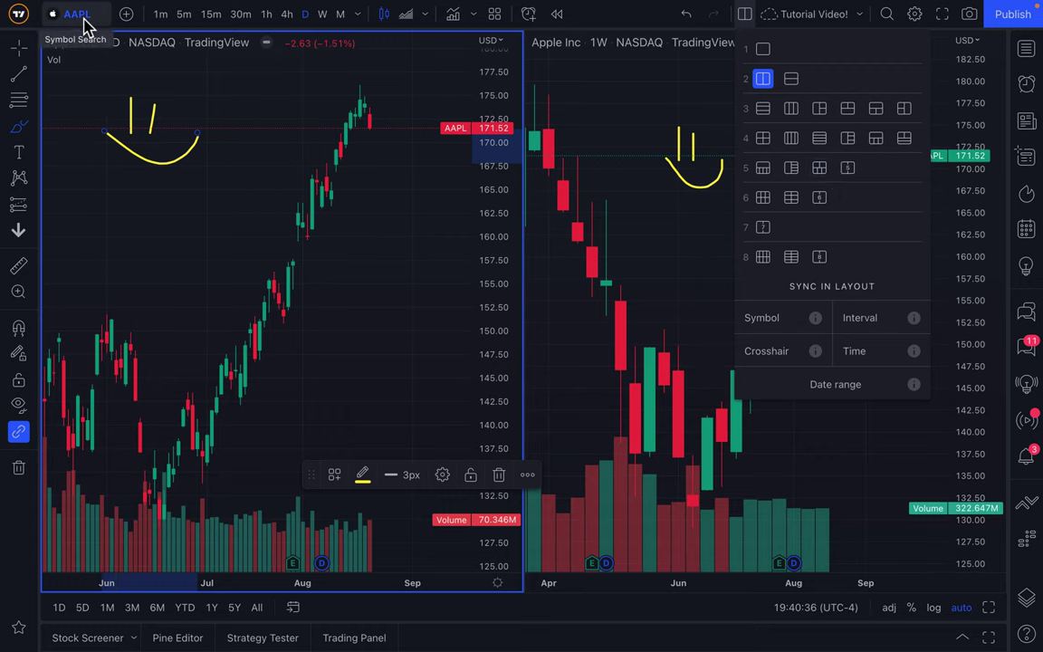
left_click(746, 16)
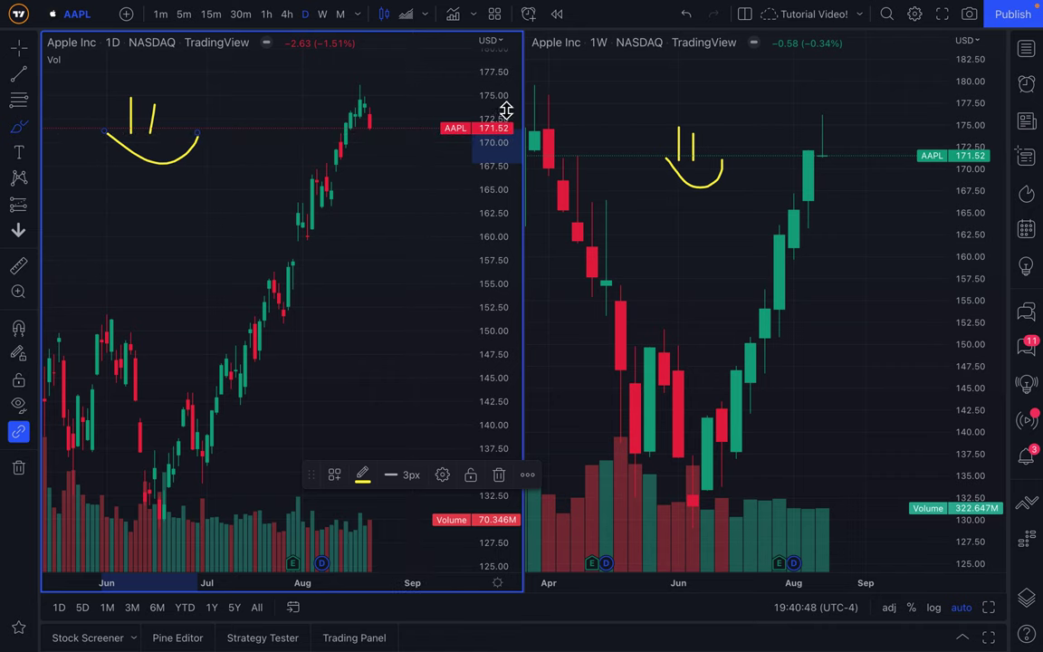
left_click_drag(503, 109, 492, 198)
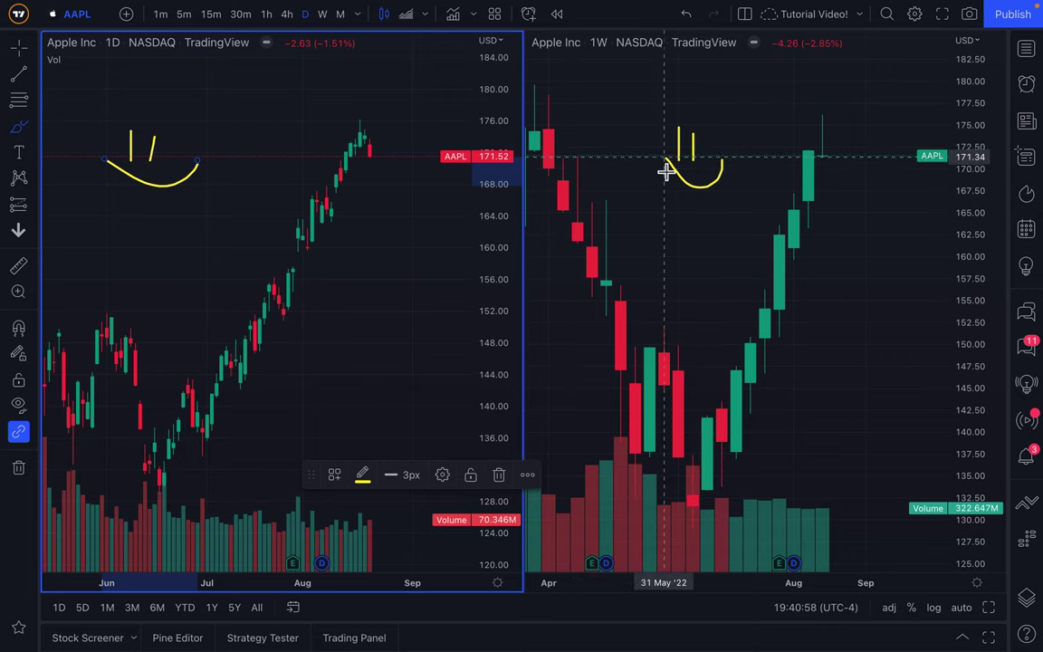
scroll(711, 203, "down", 5)
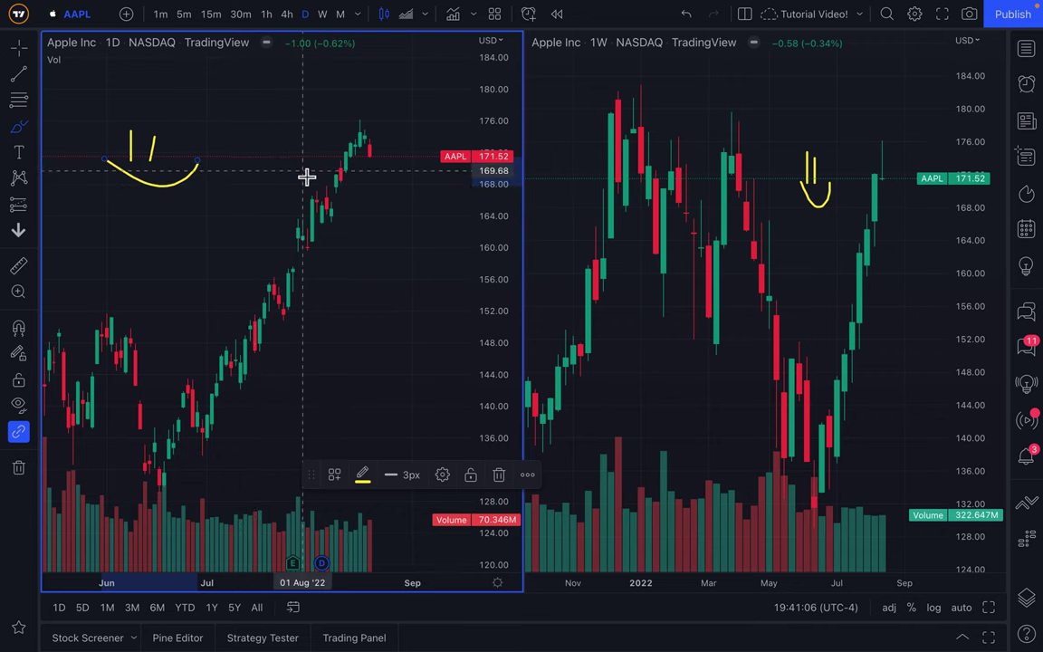
Change the daily chart's symbol from AAPL to NFLX.
left_click(85, 20)
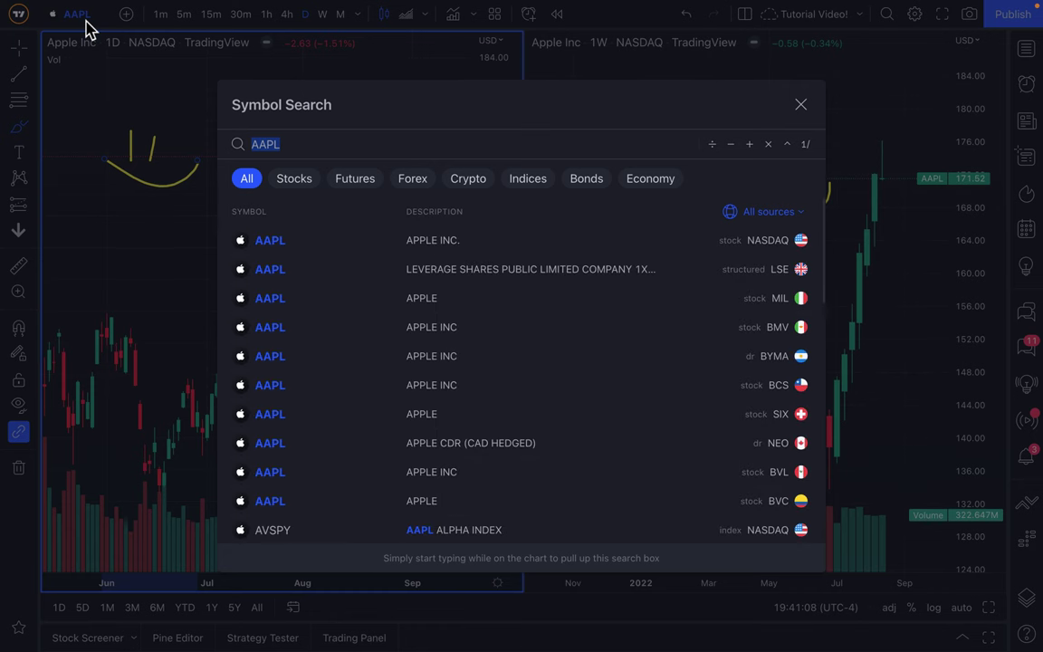
type("N")
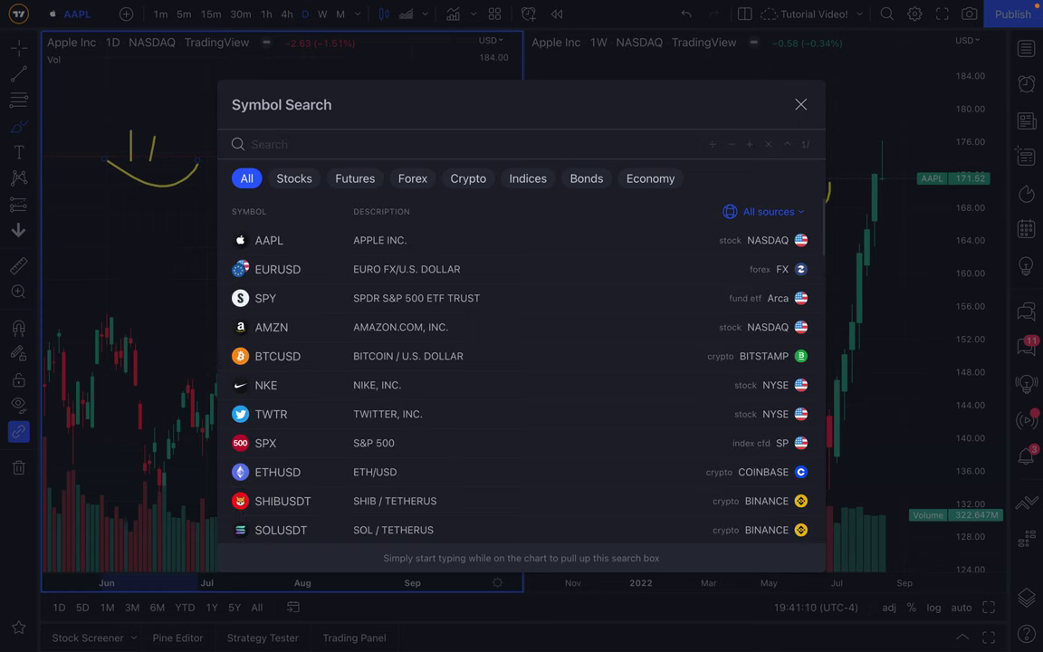
type("NFLX")
key("Return")
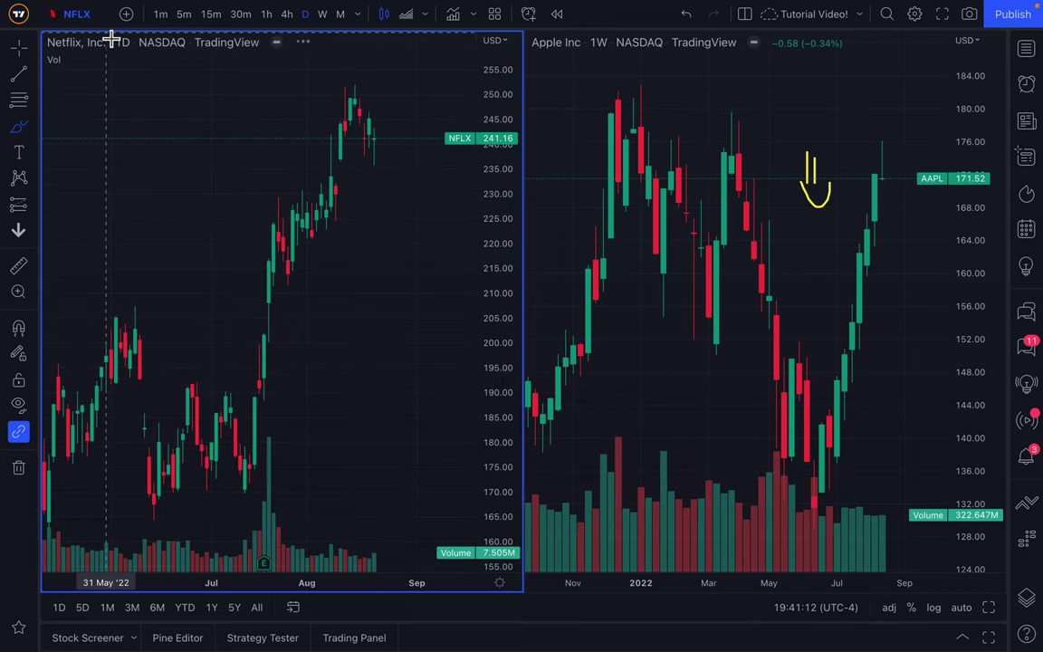
scroll(280, 252, "down", 3)
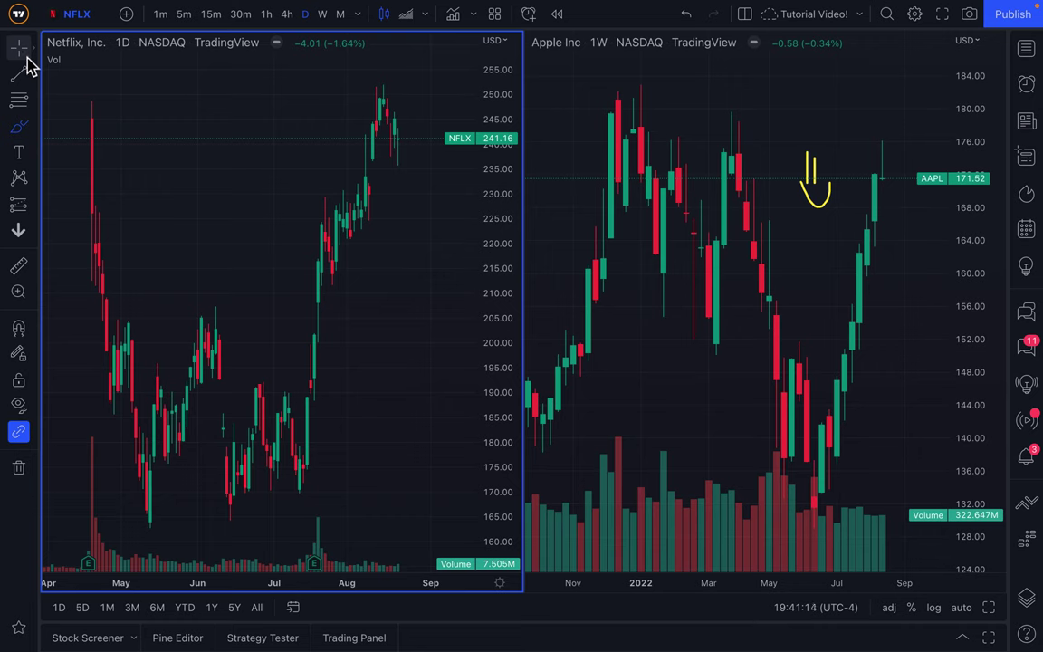
Change the weekly chart's symbol to NFLX as well.
left_click(685, 119)
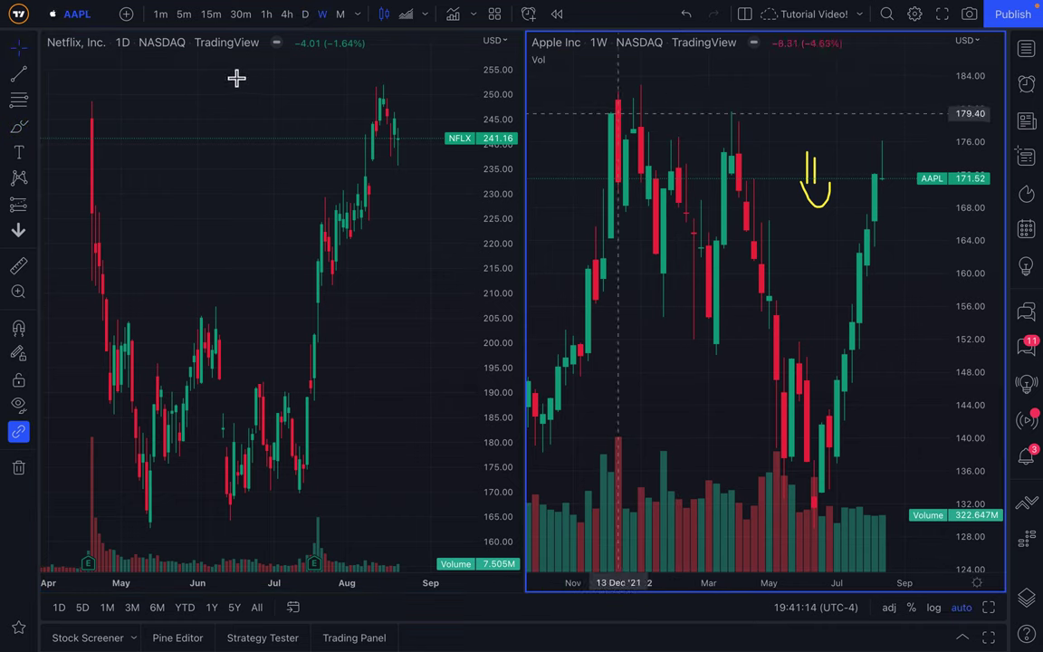
left_click(71, 20)
type("NFLX")
key("Return")
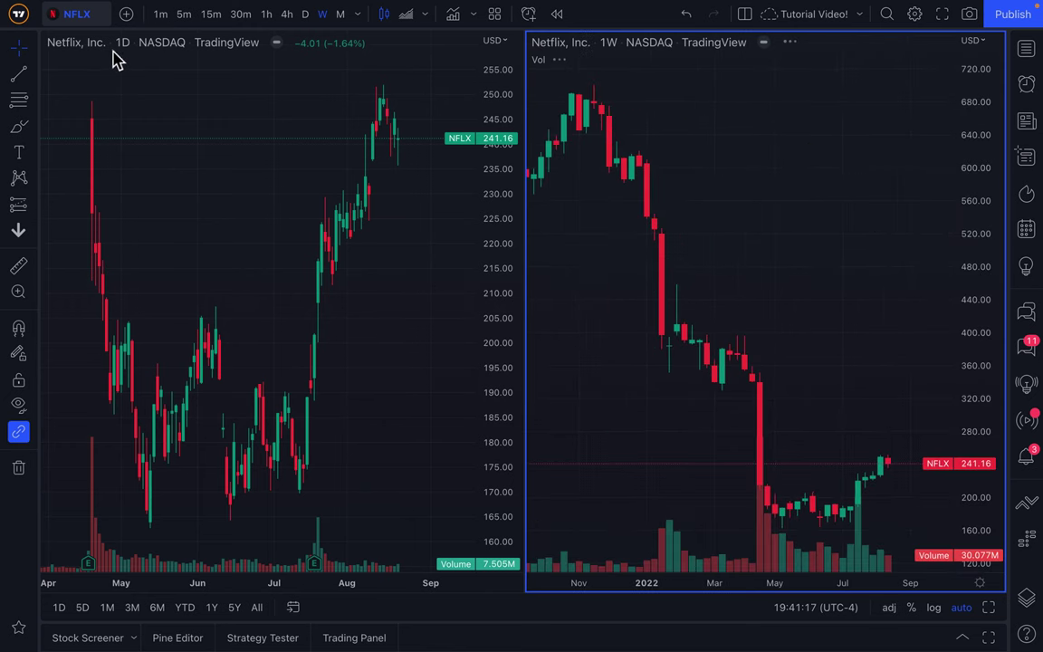
Set both Netflix charts to the 30-minute interval and turn on automatic price scaling for the former daily chart.
scroll(277, 259, "down", 5)
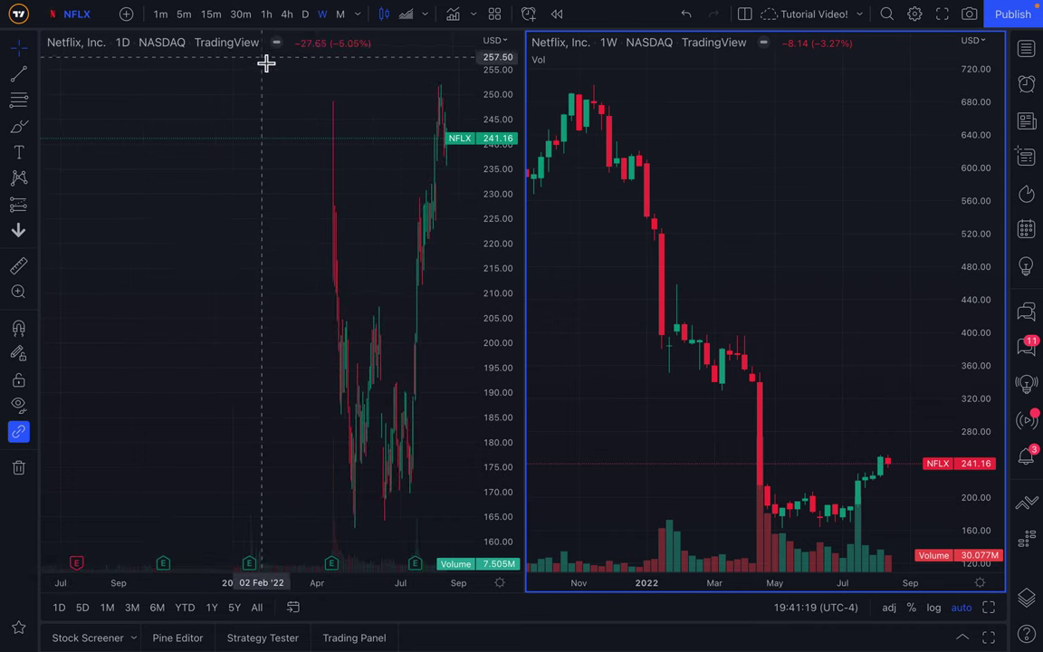
left_click(245, 17)
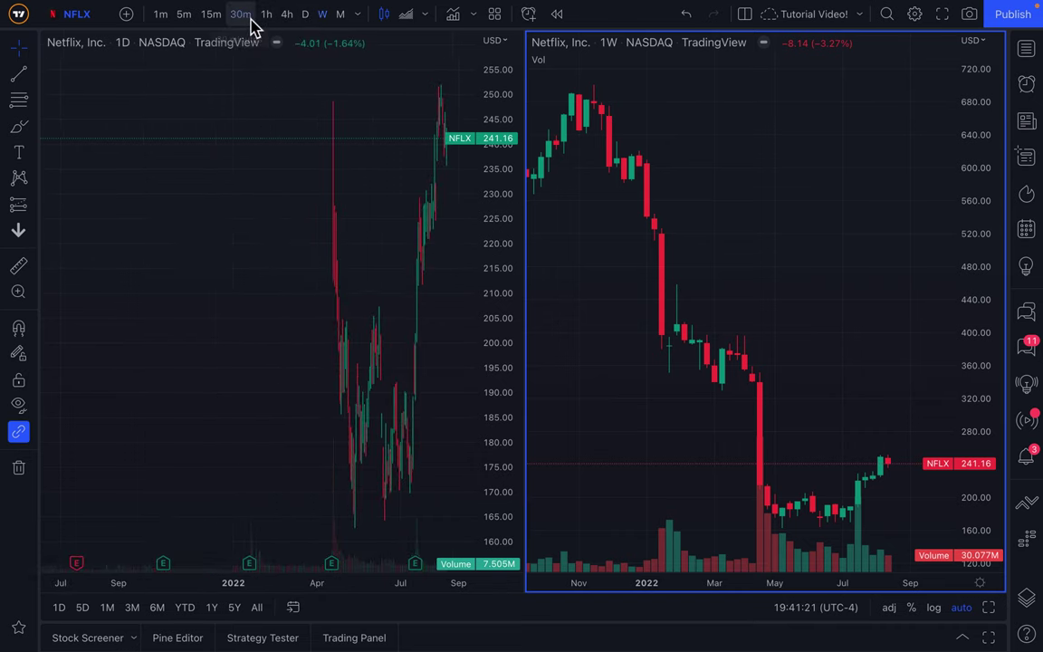
left_click(212, 163)
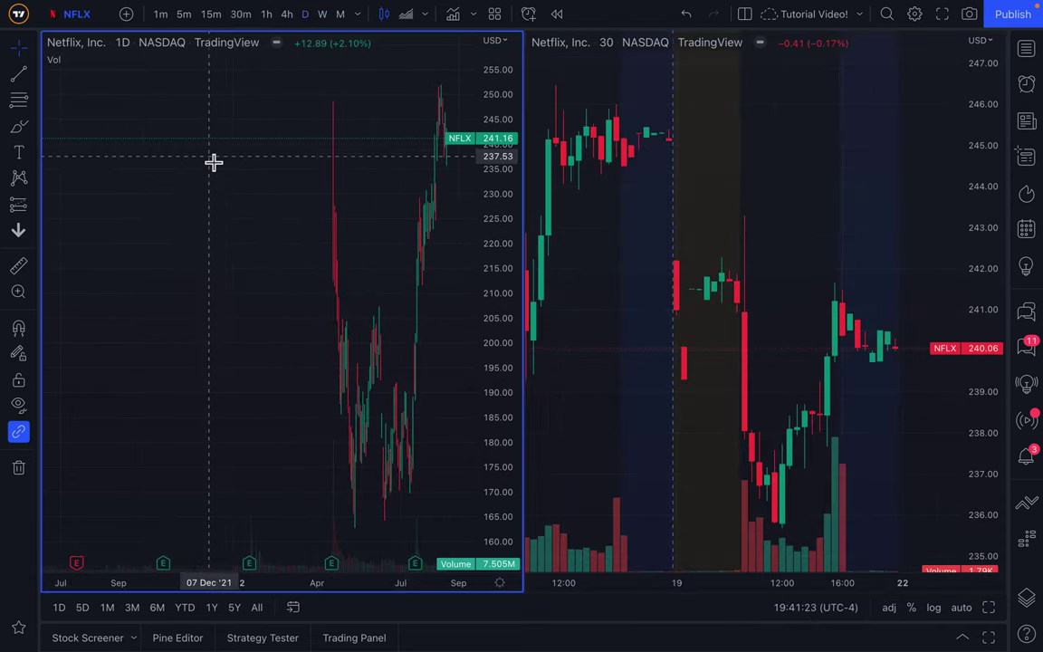
left_click(243, 16)
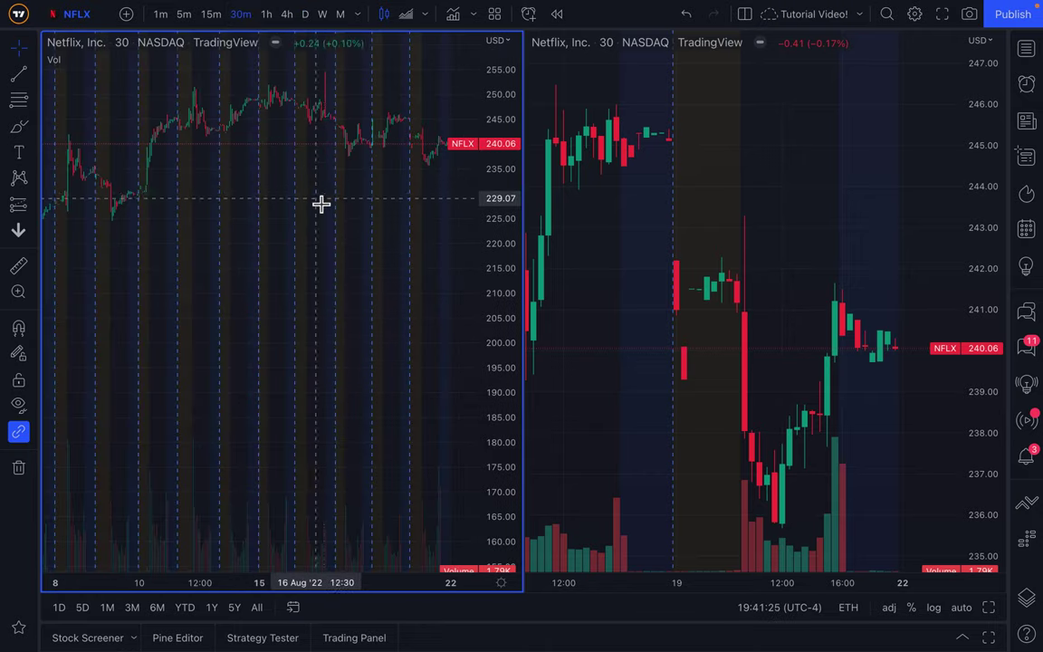
scroll(322, 204, "up", 6)
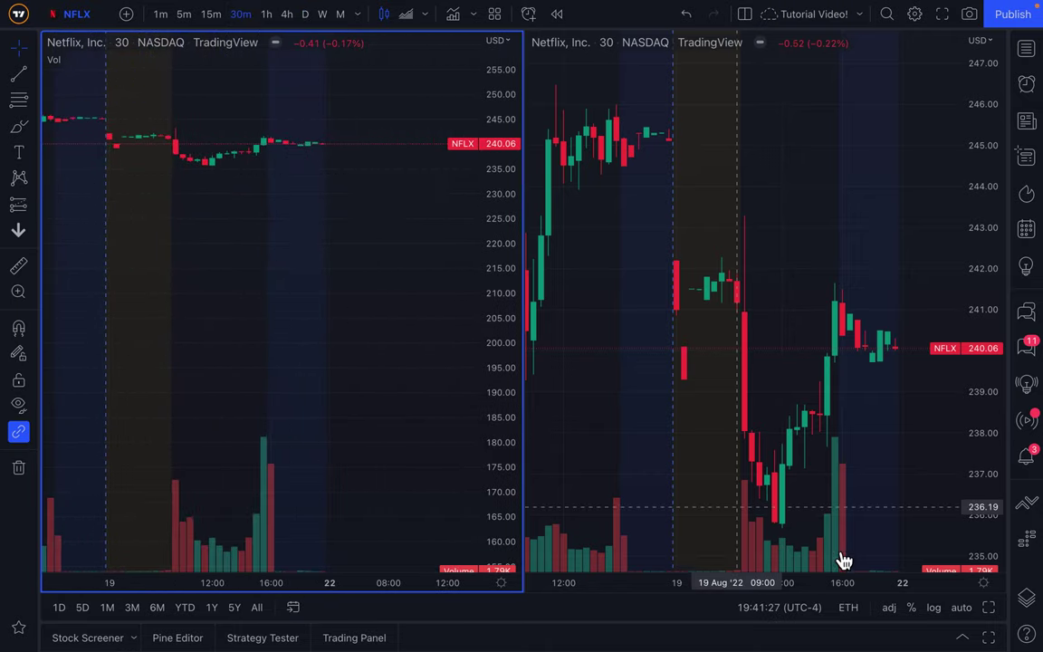
left_click(962, 608)
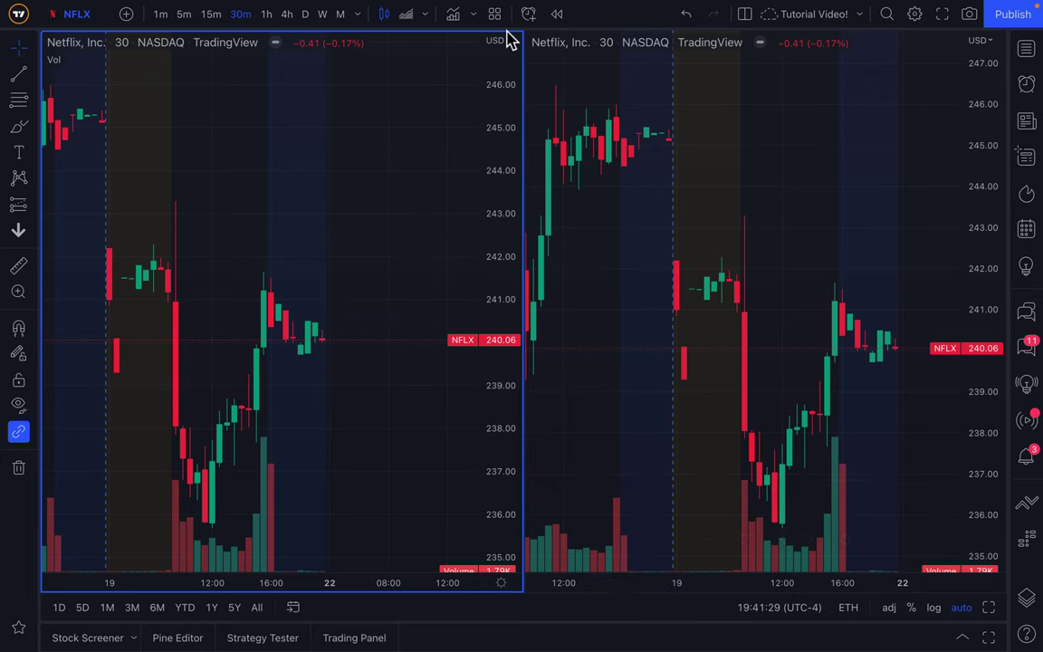
left_click_drag(318, 302, 367, 256)
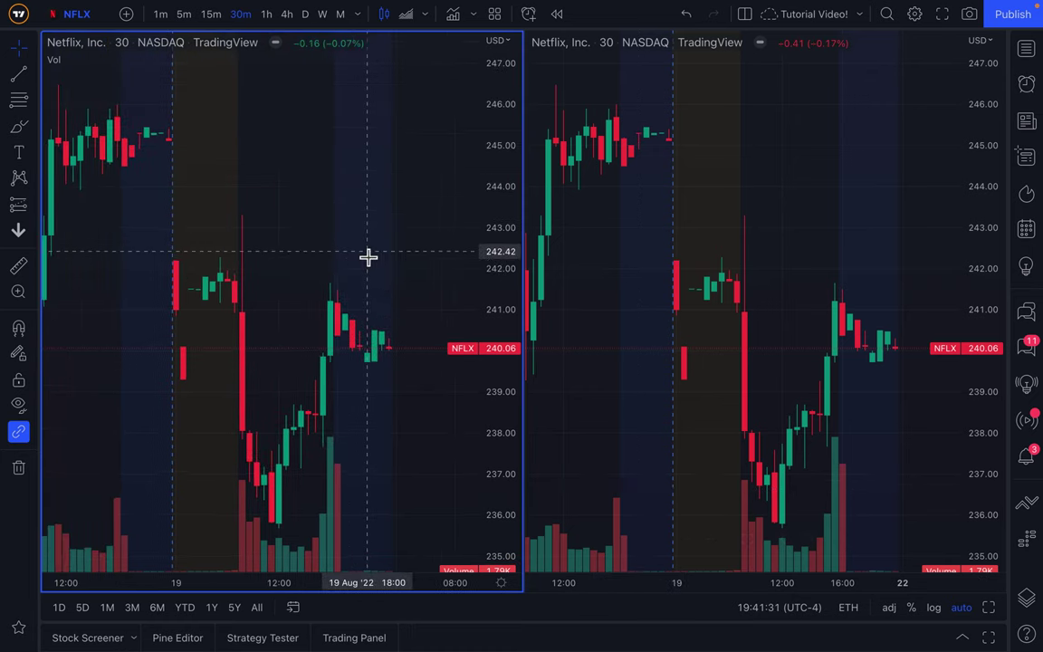
Set the former weekly Netflix chart to the 4-hour interval.
left_click(805, 182)
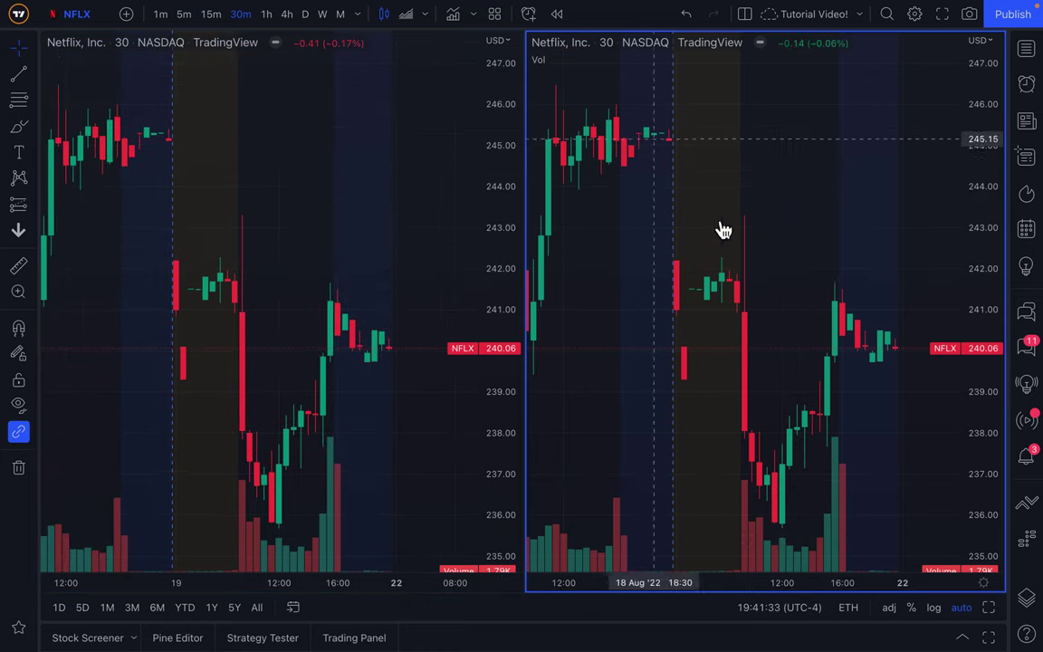
left_click(286, 15)
scroll(351, 240, "down", 3)
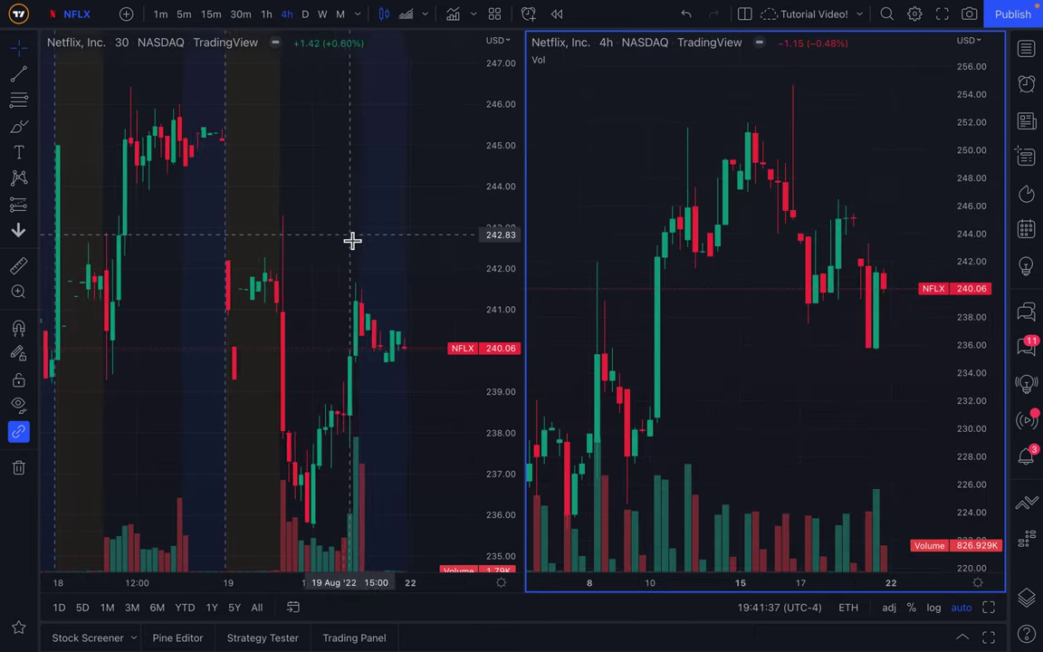
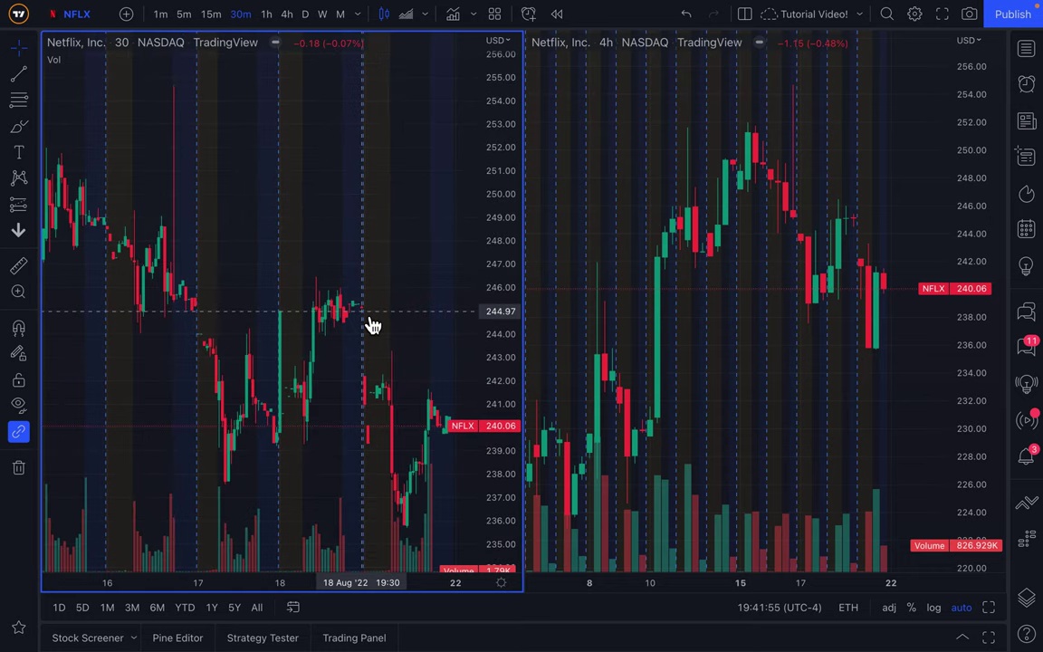
Brush a yellow horizontal line under the 19 Aug '22 low at about 235.5 on the 30-minute Netflix chart.
left_click_drag(380, 405, 355, 414)
scroll(331, 415, "down", 3)
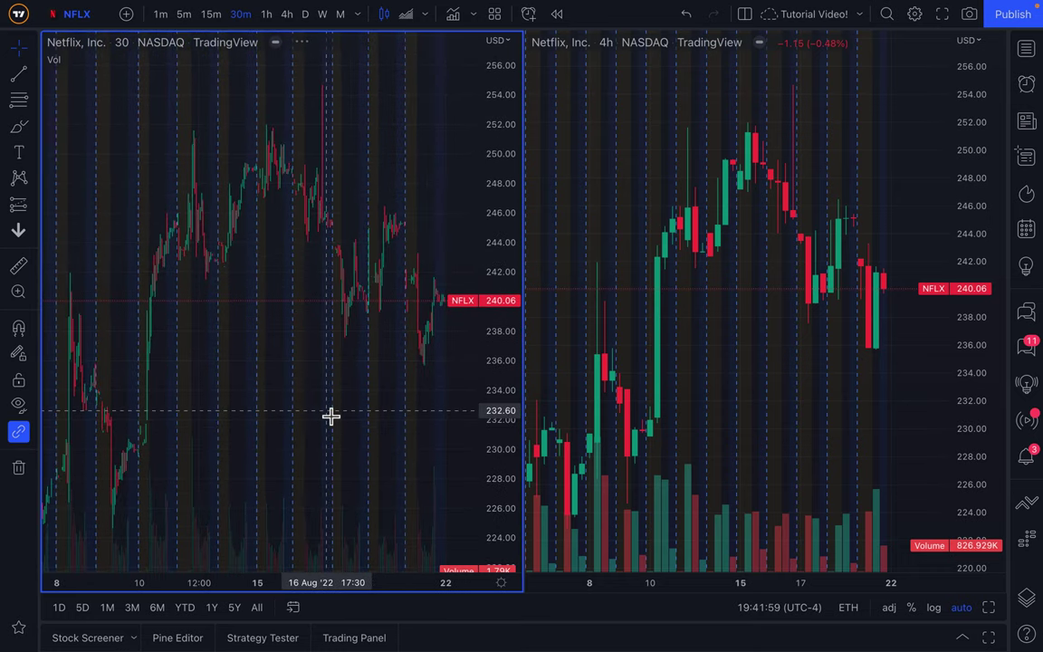
scroll(387, 403, "up", 1)
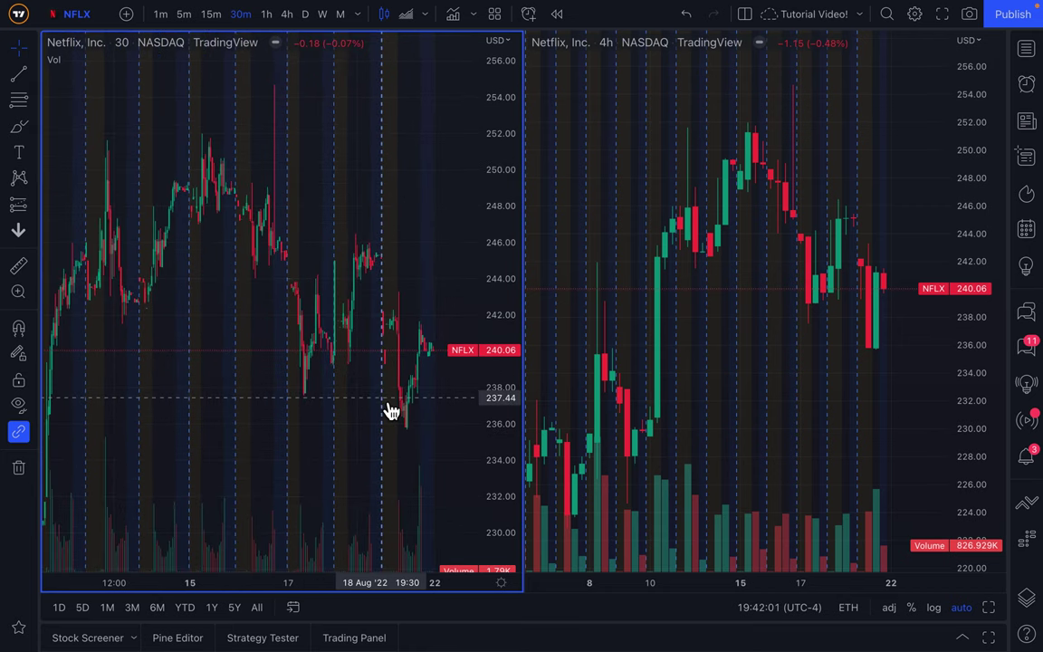
left_click(19, 128)
left_click_drag(387, 431, 439, 439)
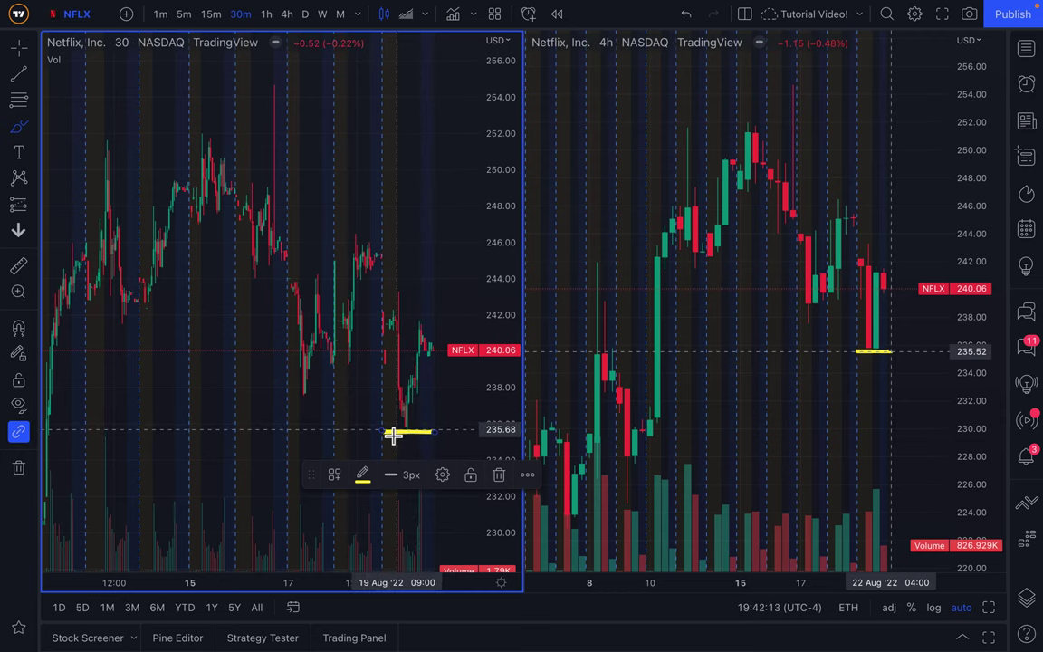
Try circling the 19 Aug low on the brushed yellow line, and undo the circle.
mouse_move(417, 427)
left_mouse_down()
mouse_move(396, 442)
mouse_move(425, 431)
mouse_move(406, 432)
left_mouse_up()
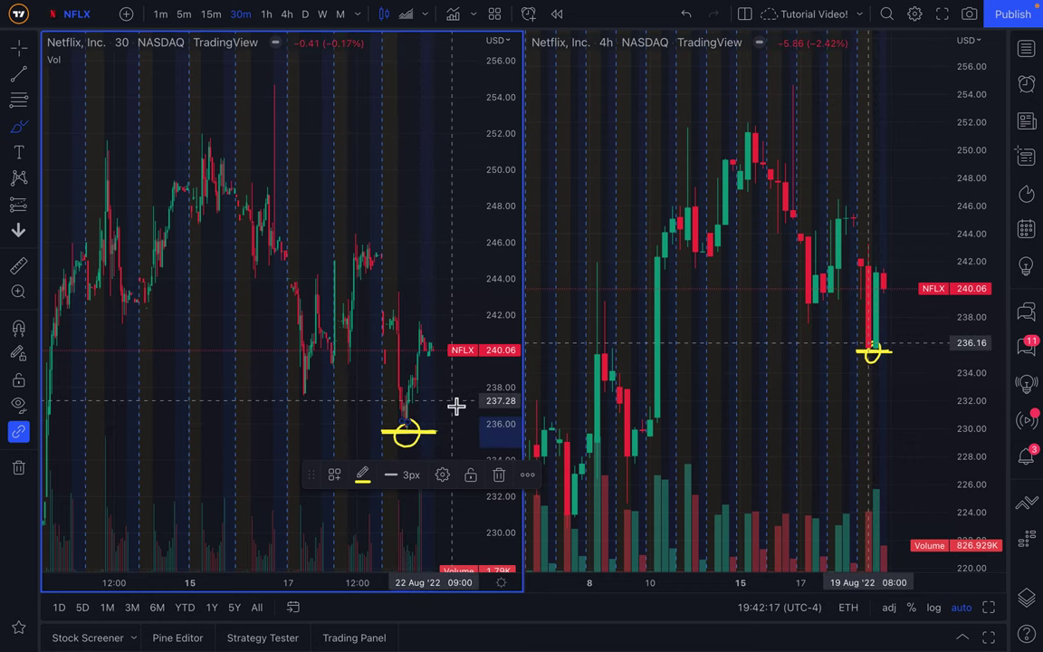
key("ctrl+z")
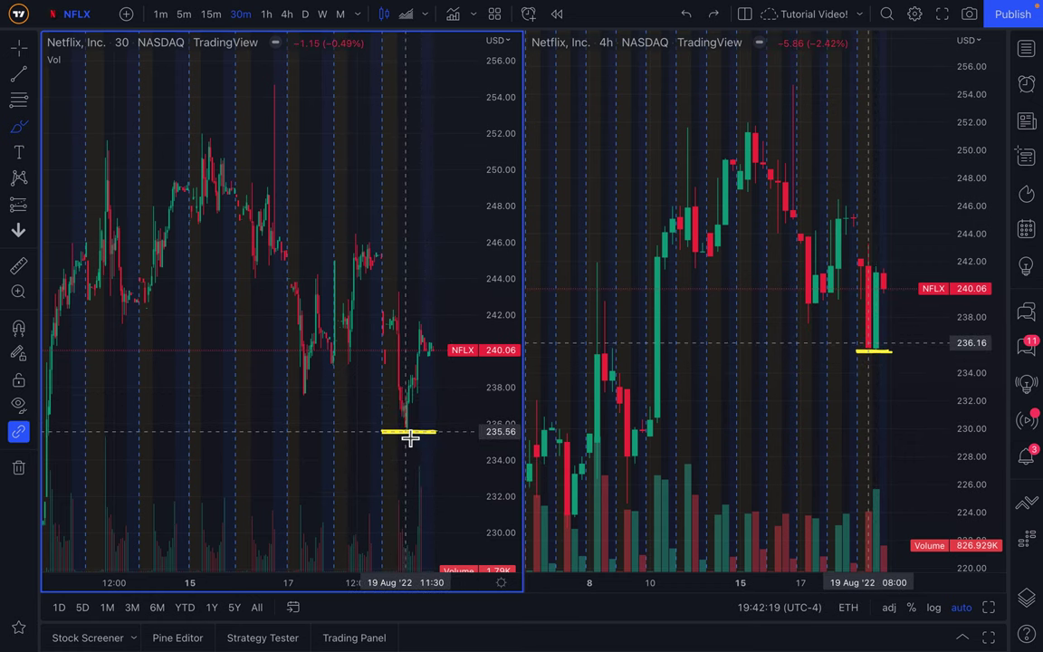
Extend the yellow line past the last candle on the 30-minute chart and circle the extension using the Brush tool.
scroll(450, 441, "down", 2)
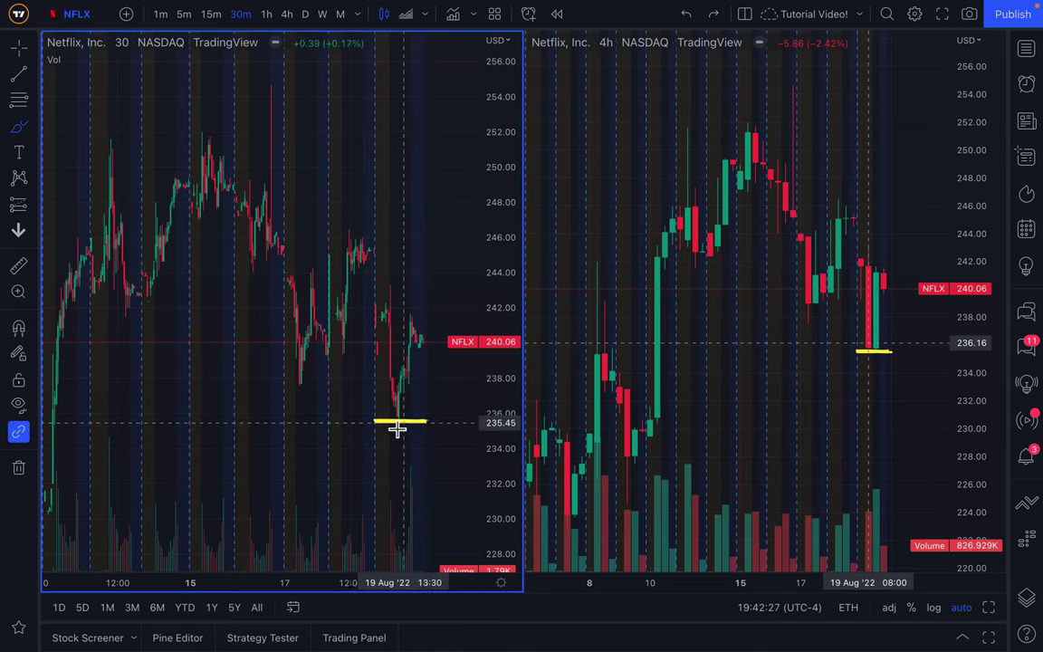
left_click(451, 426)
mouse_move(451, 426)
left_mouse_down()
mouse_move(477, 424)
mouse_move(450, 426)
mouse_move(477, 425)
mouse_move(449, 412)
mouse_move(450, 443)
mouse_move(463, 419)
mouse_move(436, 429)
left_mouse_up()
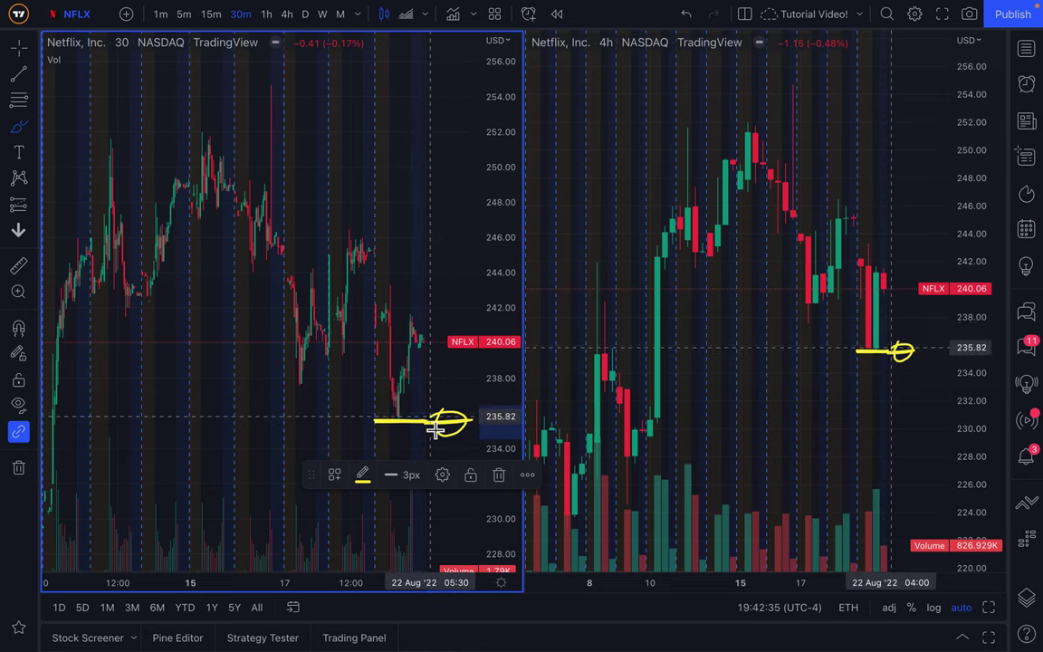
Try brushing a projected price path from the last 30-minute candle down to the circled level, and undo the stroke.
mouse_move(429, 345)
left_mouse_down()
mouse_move(469, 362)
mouse_move(450, 422)
left_mouse_up()
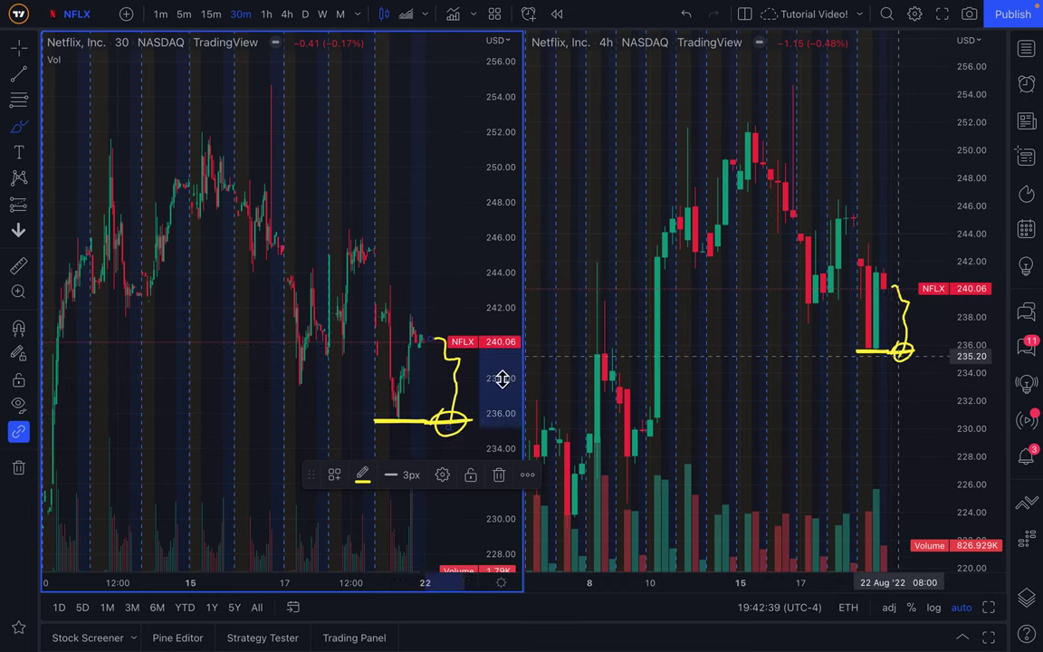
key("ctrl+z")
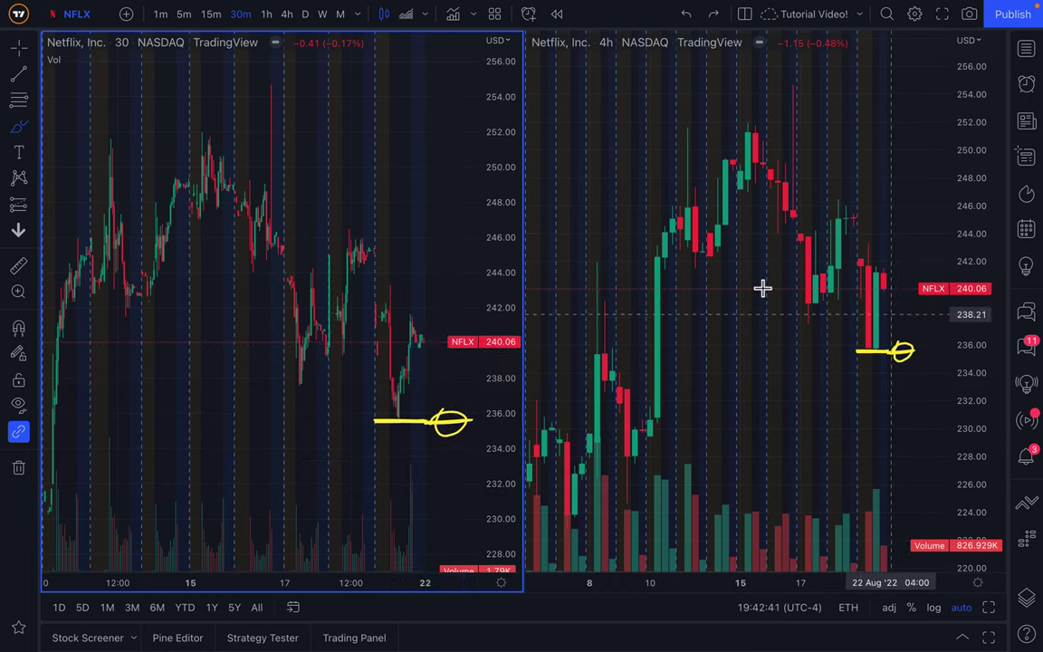
left_click(20, 50)
Compare the brushed yellow level and circle on the 4-hour Netflix chart with the same drawing on the 30-minute chart.
left_click(657, 159)
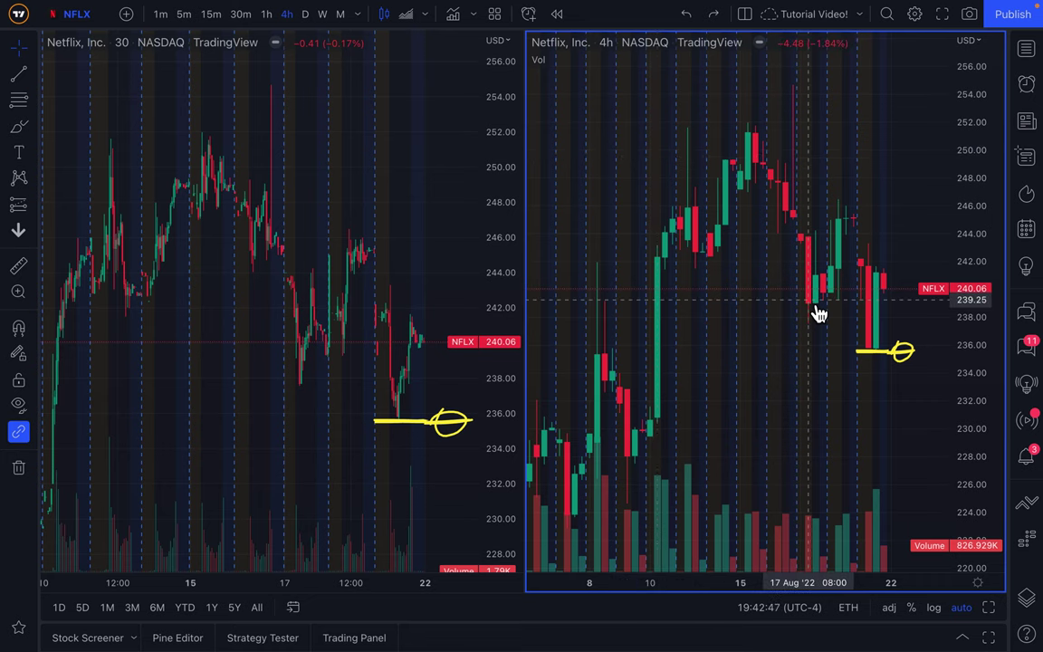
left_click(743, 362)
left_click_drag(744, 363, 714, 366)
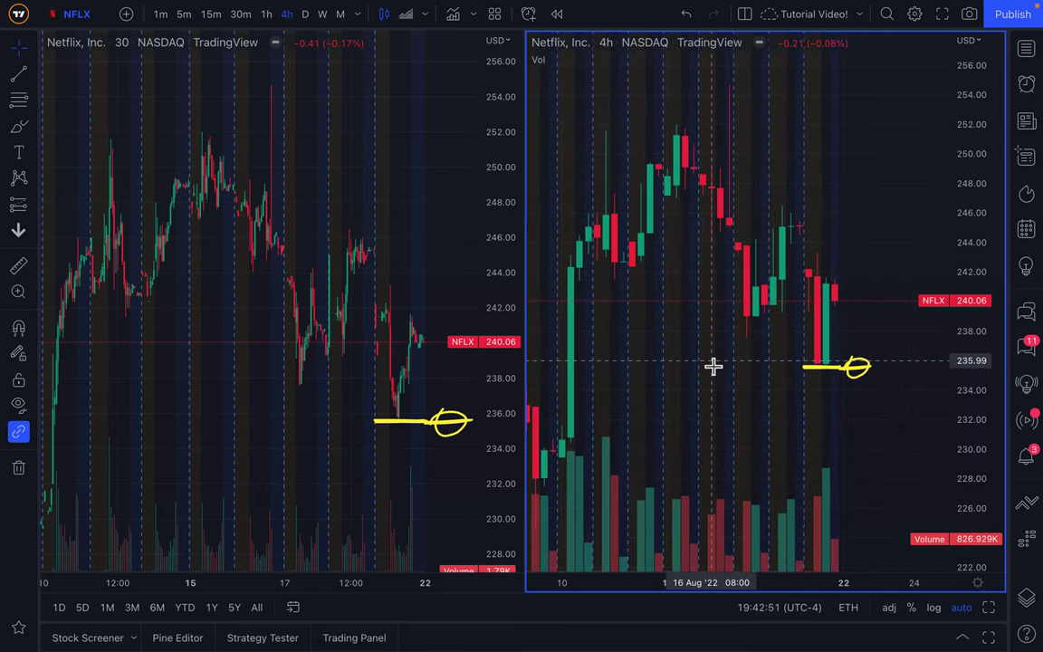
scroll(714, 366, "up", 1)
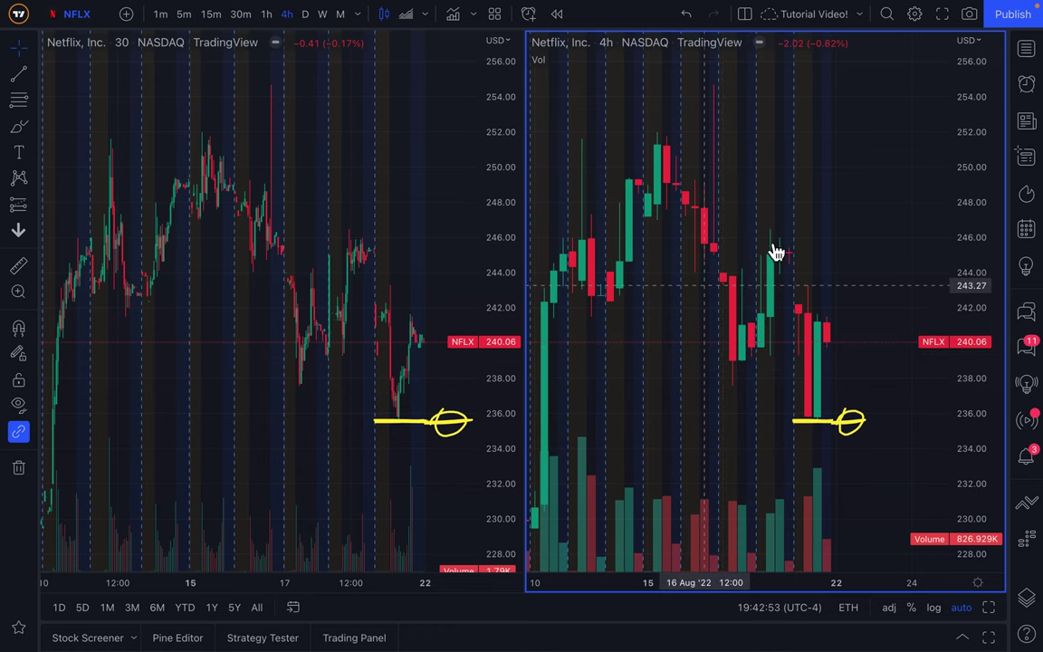
left_click(238, 165)
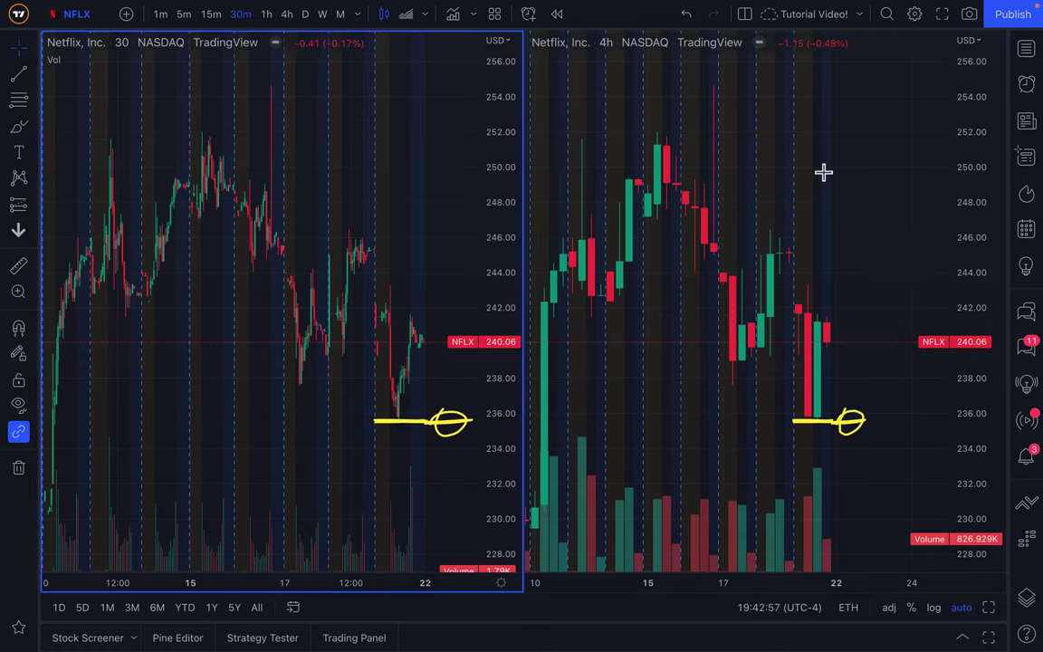
left_click(833, 207)
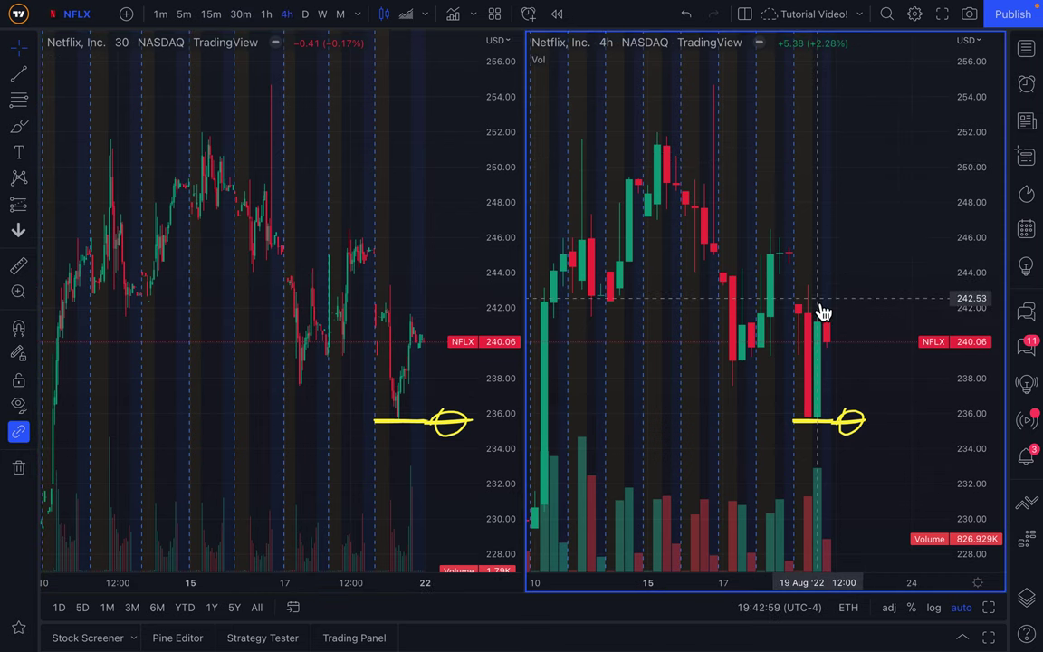
Look over the available multi-chart layout arrangements without changing the two-chart layout.
left_click(745, 15)
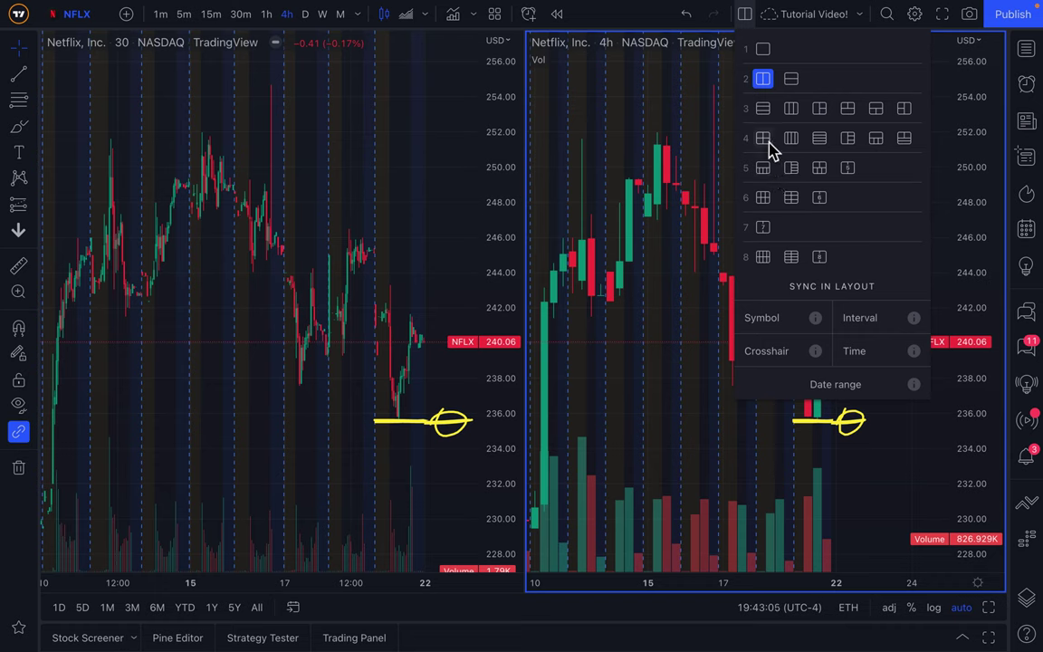
left_click(746, 14)
Set the 30-minute Netflix chart to the 15-minute interval and bring the brushed level and circle into view.
left_click(335, 194)
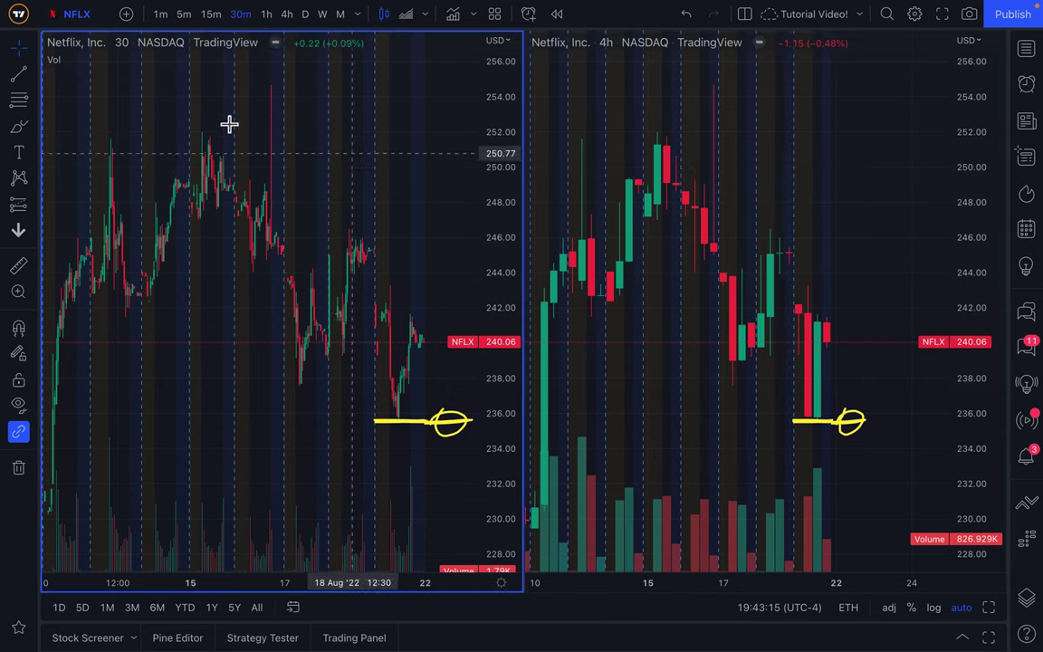
left_click(216, 16)
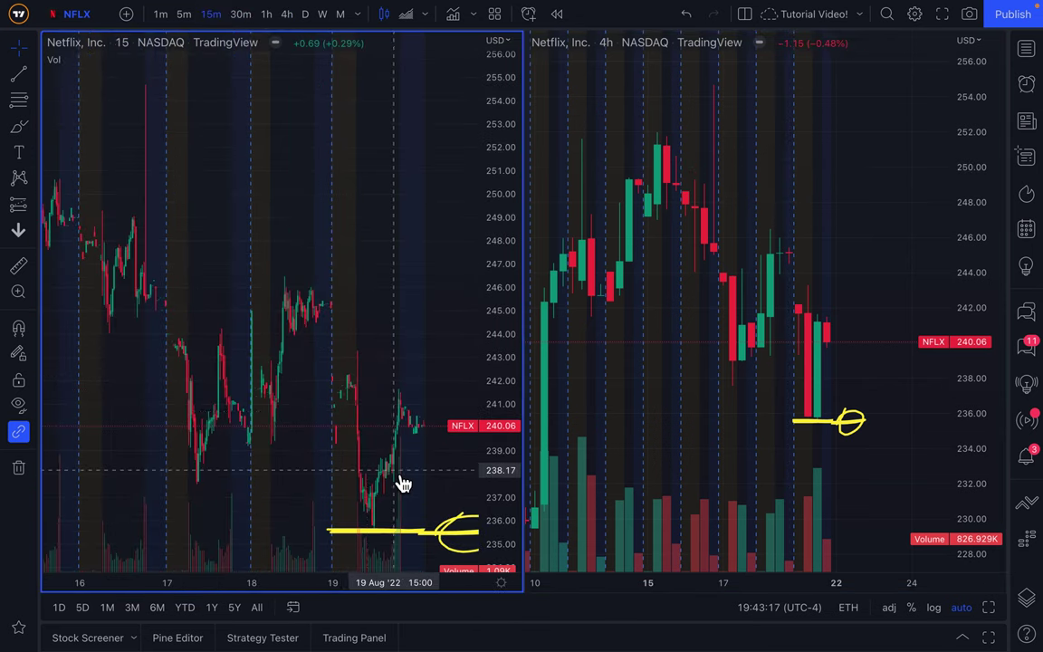
scroll(432, 477, "up", 3)
left_click_drag(433, 477, 402, 482)
Set the 4-hour Netflix chart to the weekly interval and focus on the latest candles beside the yellow mark.
left_click(808, 245)
left_click(326, 17)
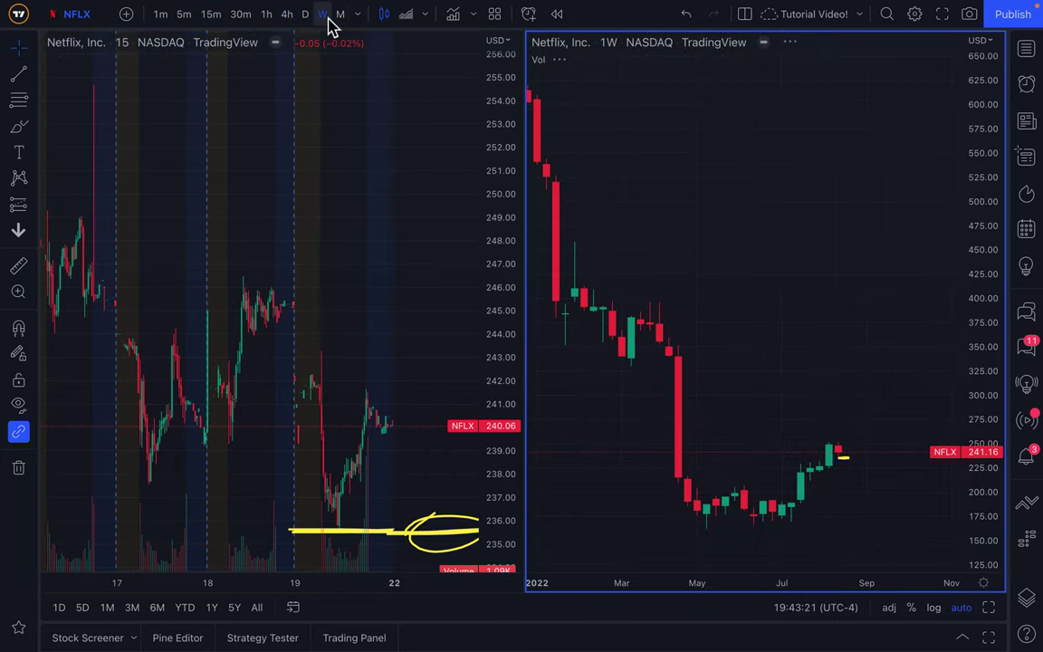
scroll(797, 429, "up", 5)
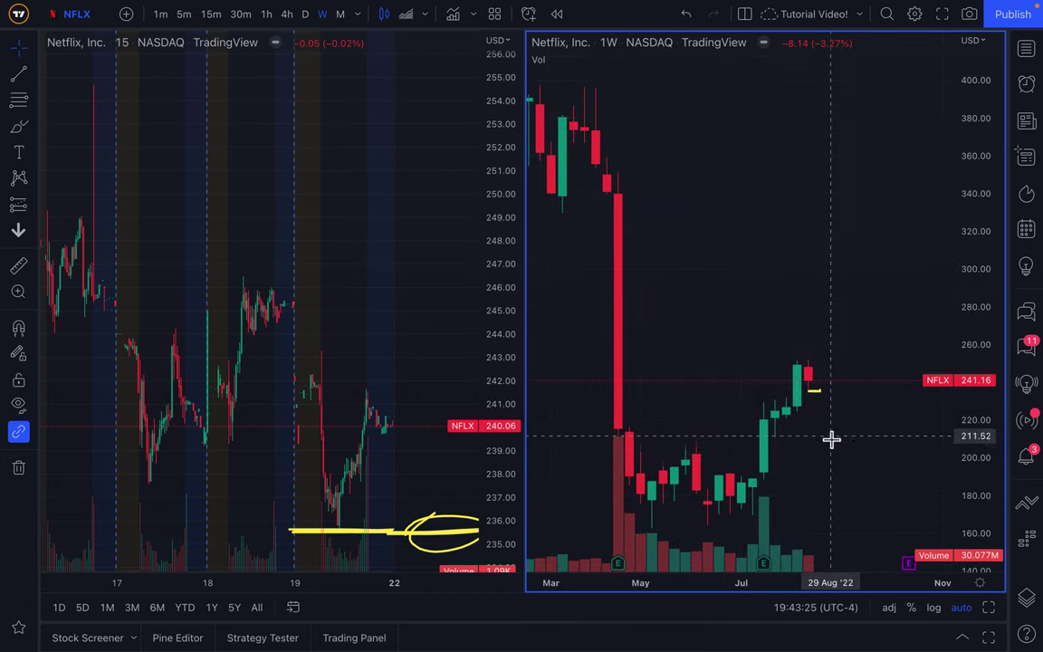
Examine the brushed level up close on the 15-minute chart and compare it with its mark on the weekly chart.
left_click(354, 360)
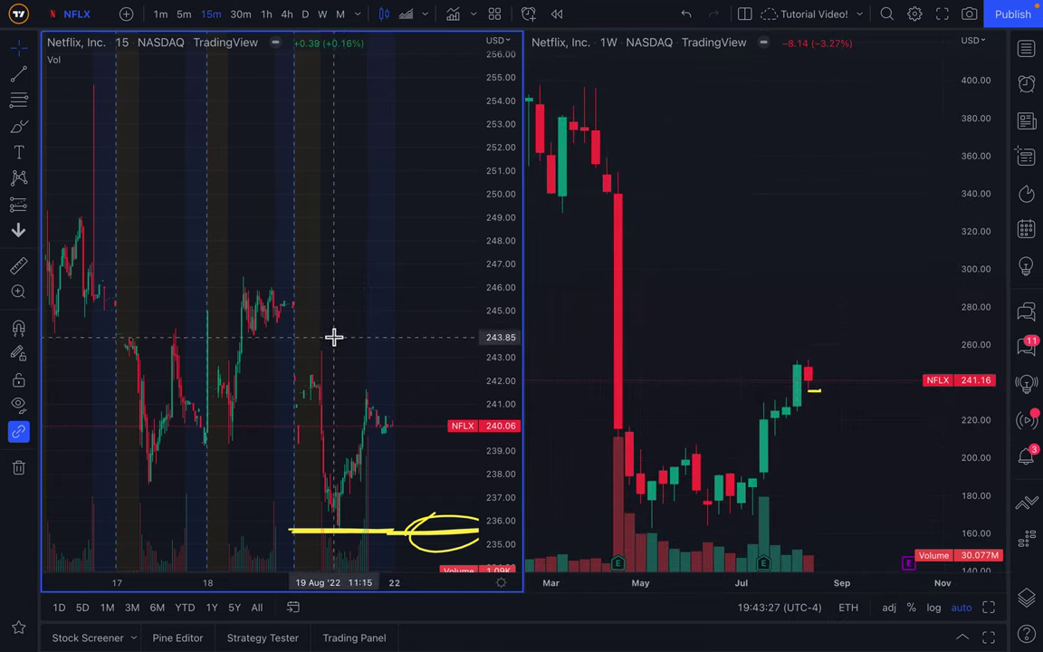
scroll(340, 344, "up", 3)
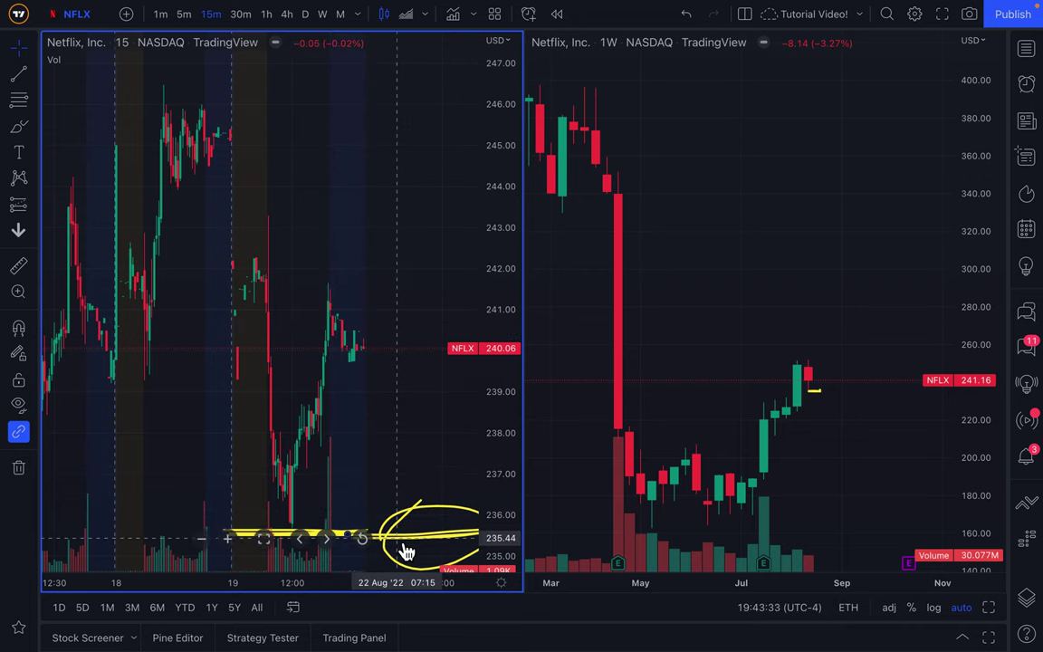
left_click(715, 242)
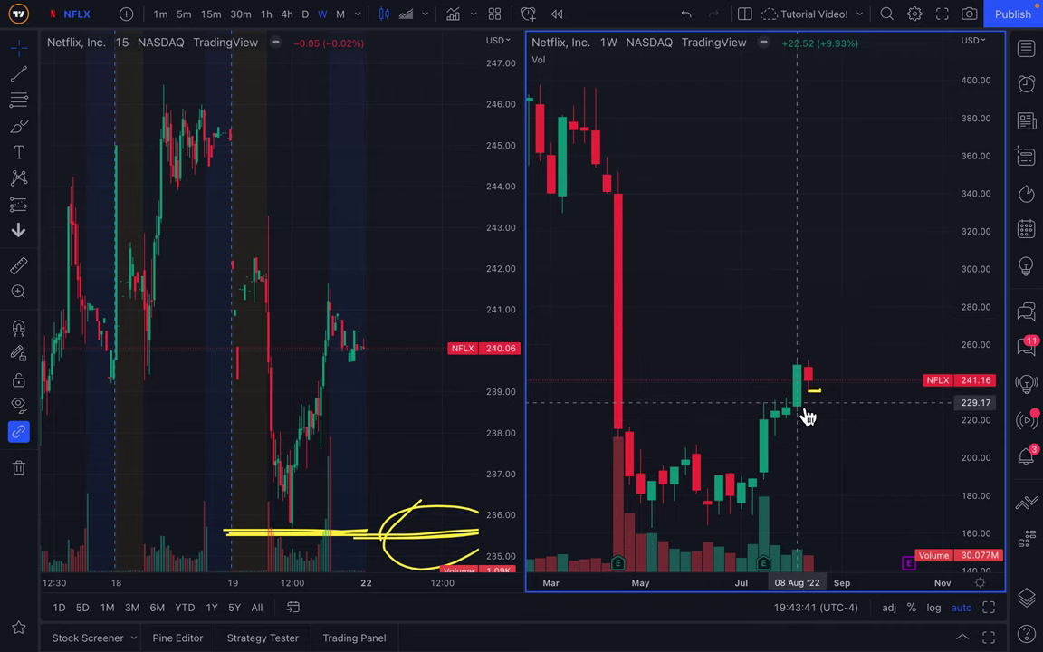
left_click_drag(813, 391, 821, 391)
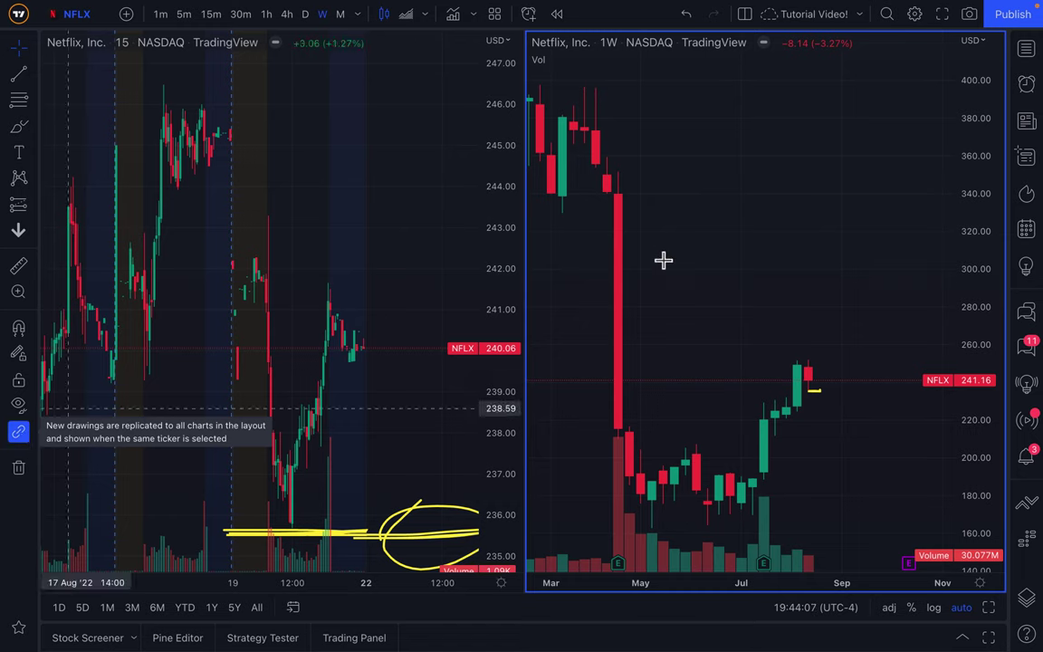
Review the layout choices and the sync options for symbol, interval, crosshair, time and date range.
left_click(751, 20)
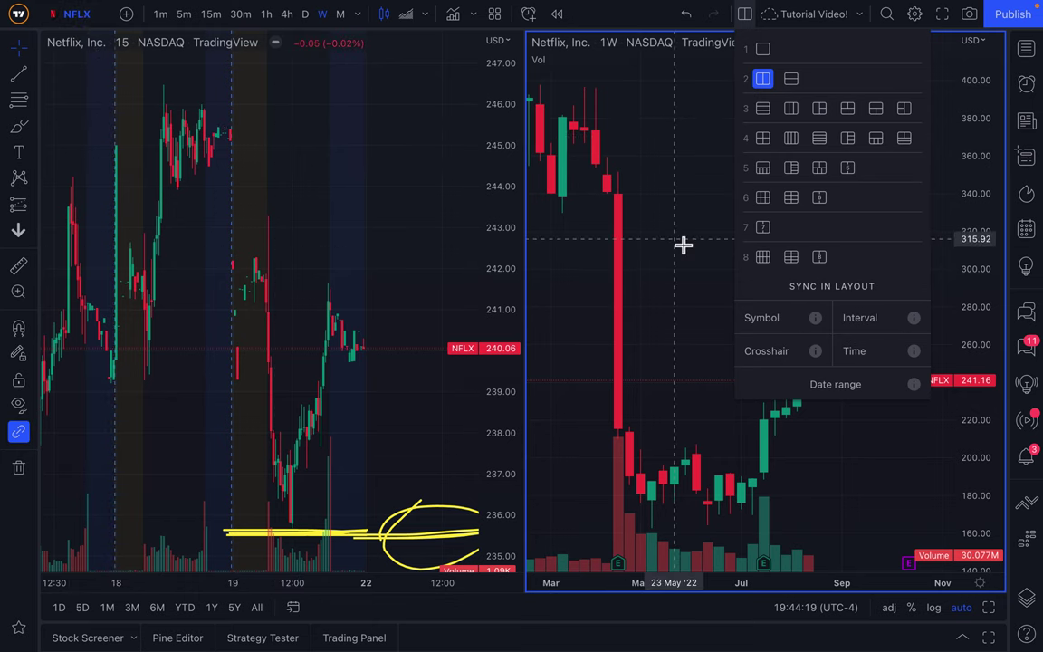
left_click(746, 27)
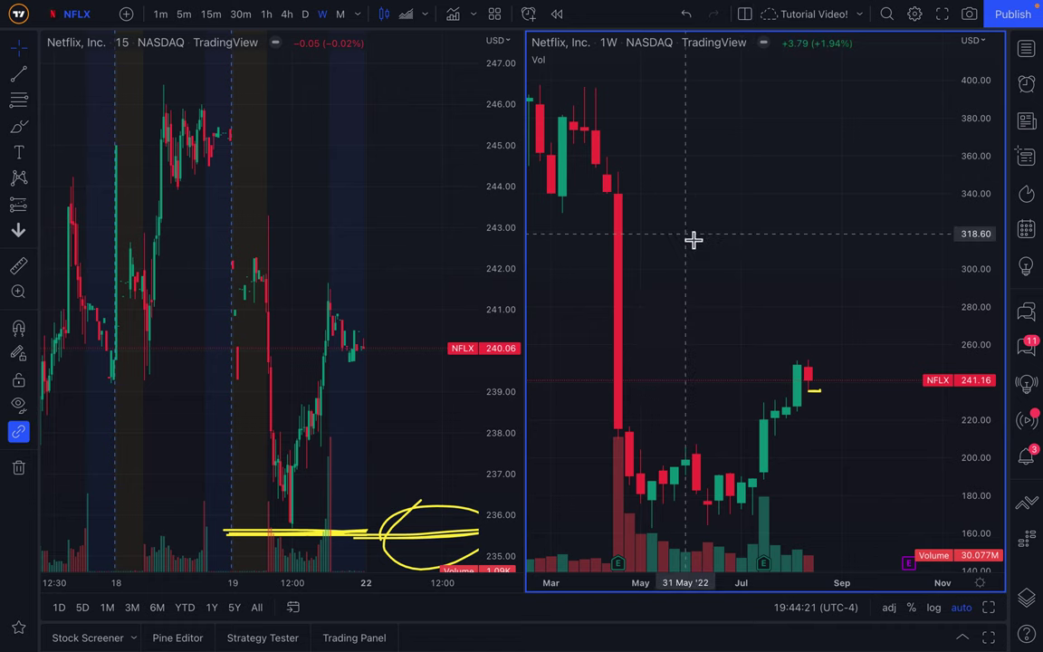